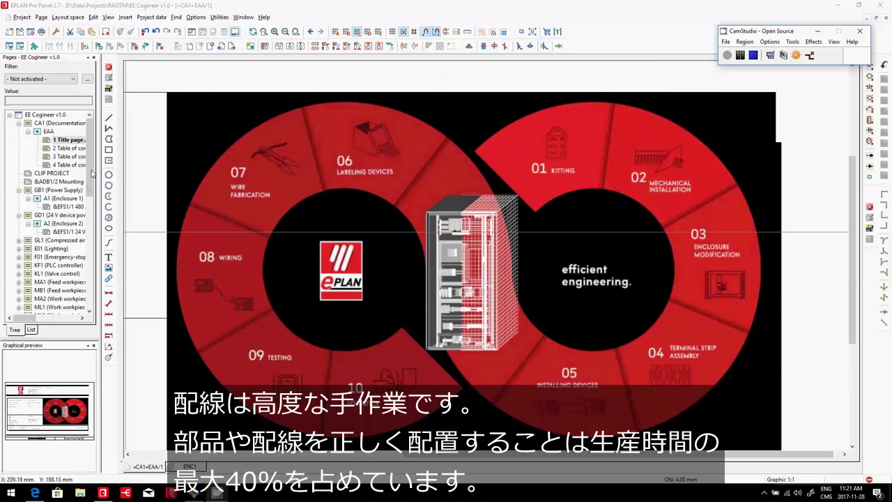
- Show the full &WL/1 Internal Connection list page, then zoom in on the wire table
drag(91, 173, 102, 294)
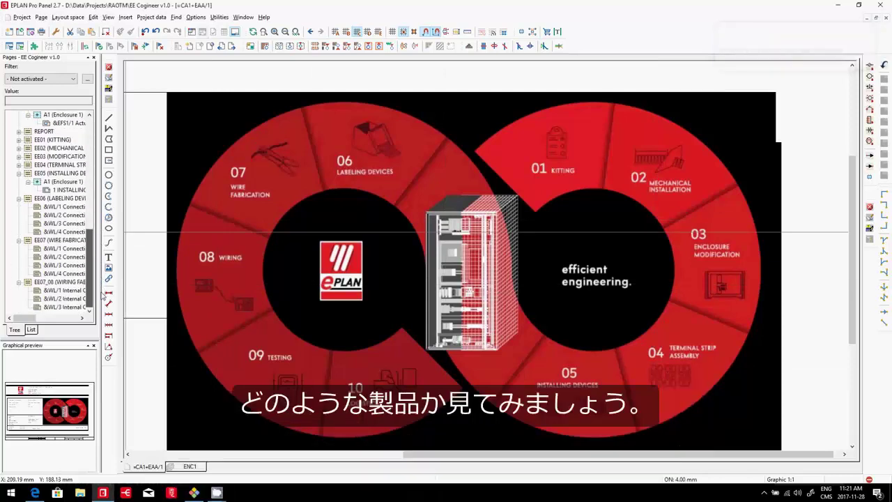
click(51, 293)
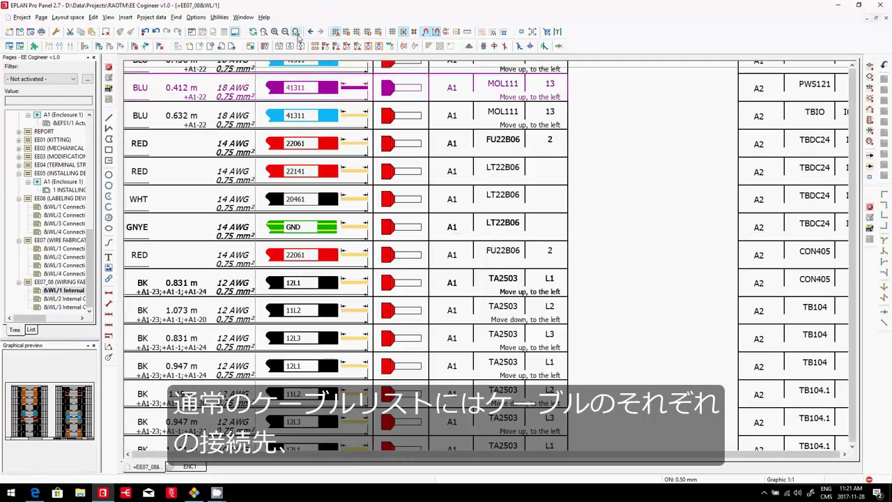
click(297, 34)
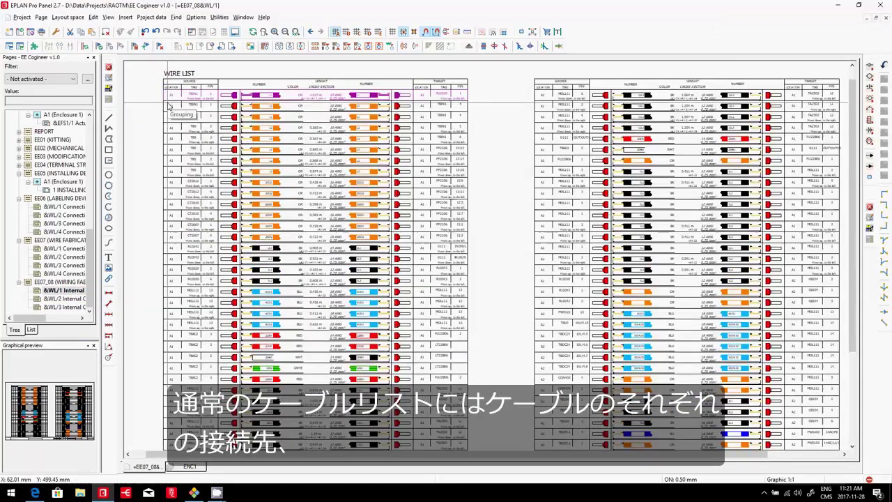
scroll(169, 105, up, 2)
scroll(167, 133, up, 1)
scroll(165, 154, up, 1)
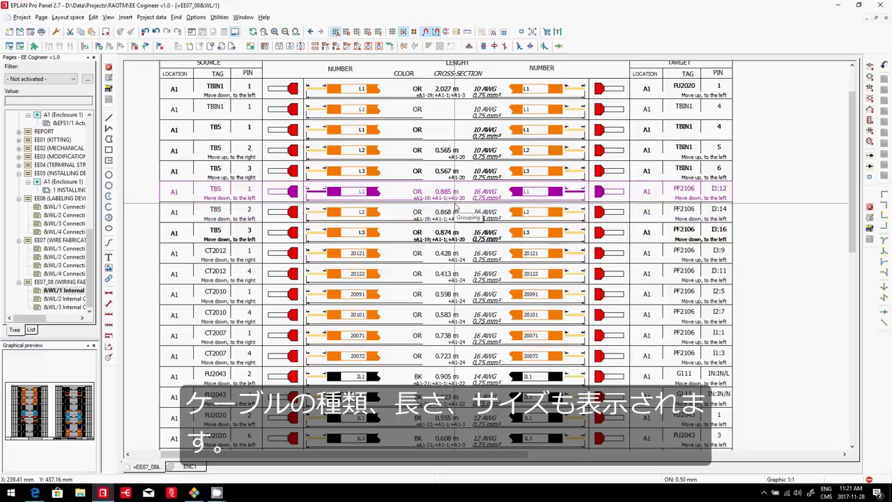
- Minimize Pro Panel, view the Smart Wiring page in Edge, then minimize Edge to the desktop
click(840, 7)
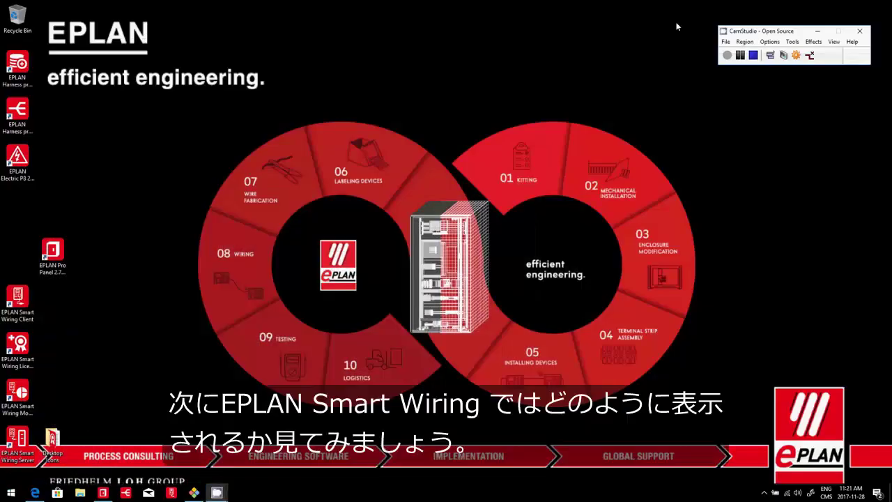
click(35, 493)
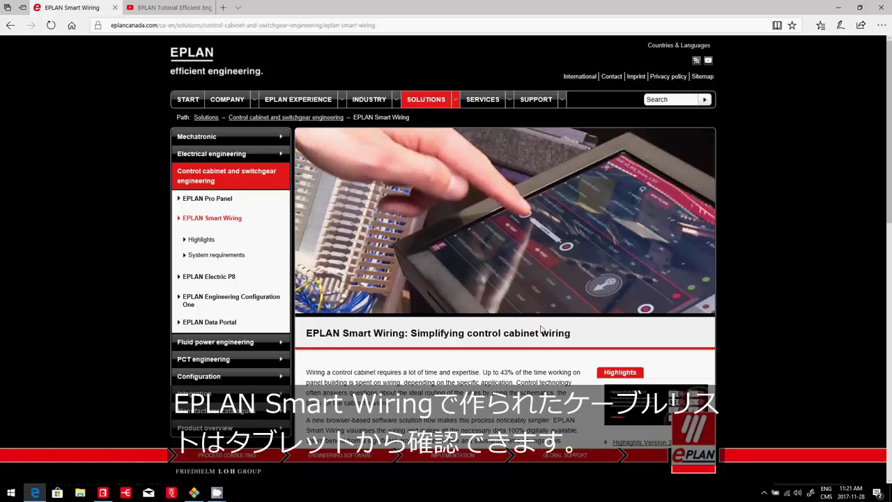
key(alt+Tab)
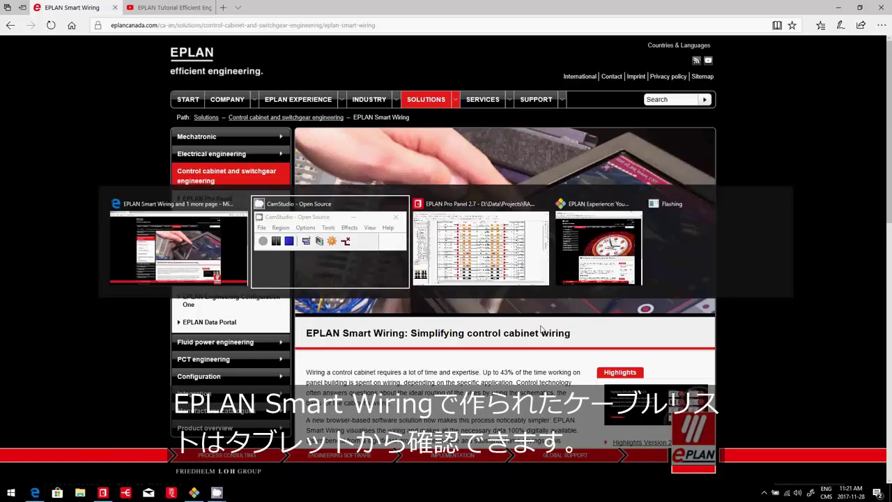
key(Tab)
key(Tab)
key(Tab)
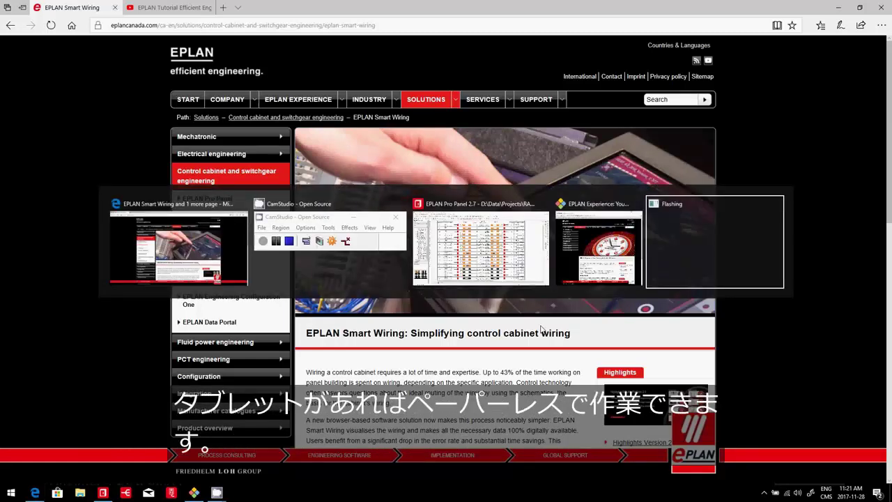
click(837, 12)
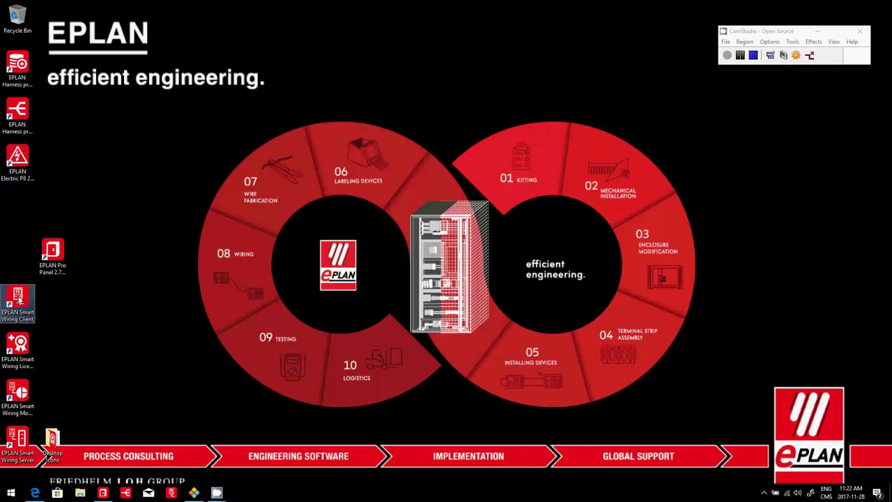
double_click(20, 300)
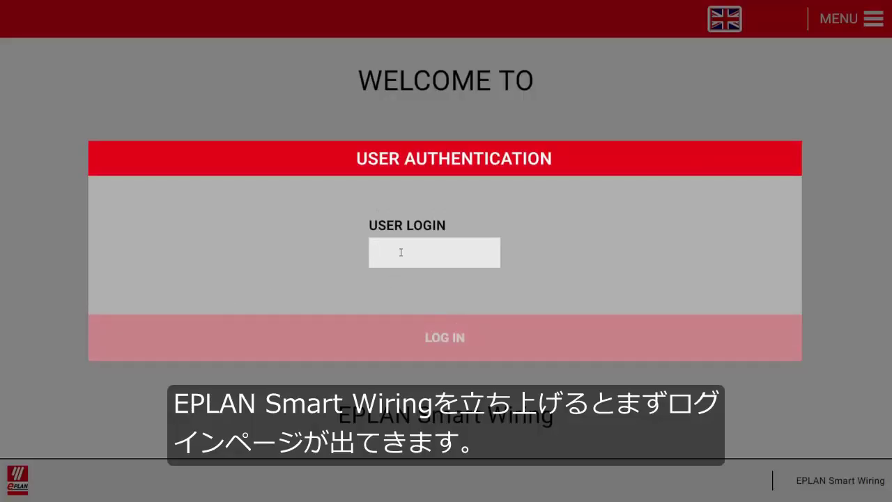
text(ele101)
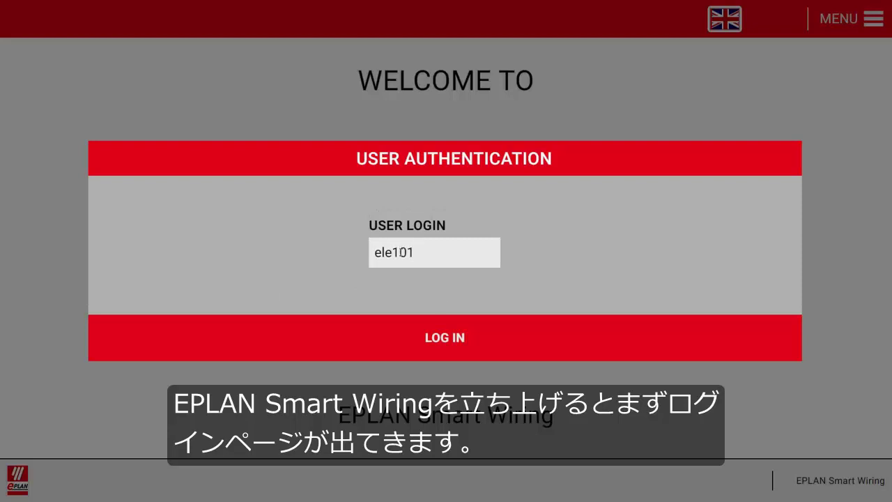
click(457, 338)
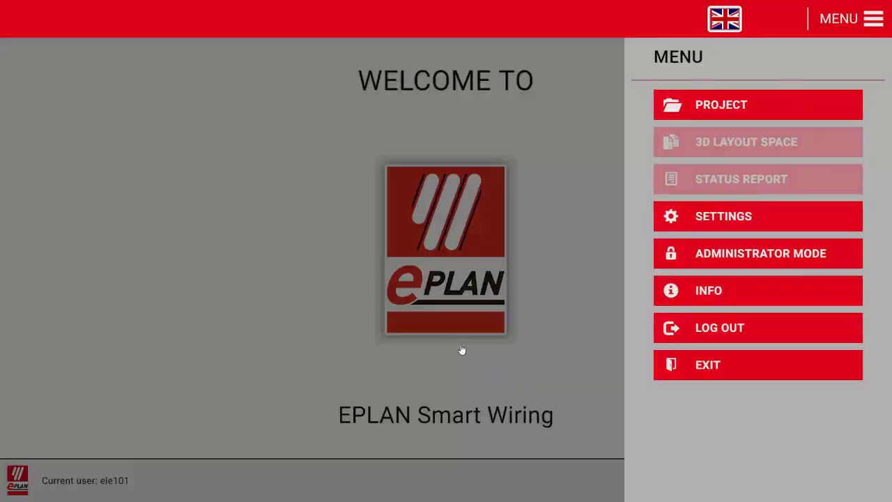
- Continue the EE Cogineer v1.0 project from its last modification
click(703, 103)
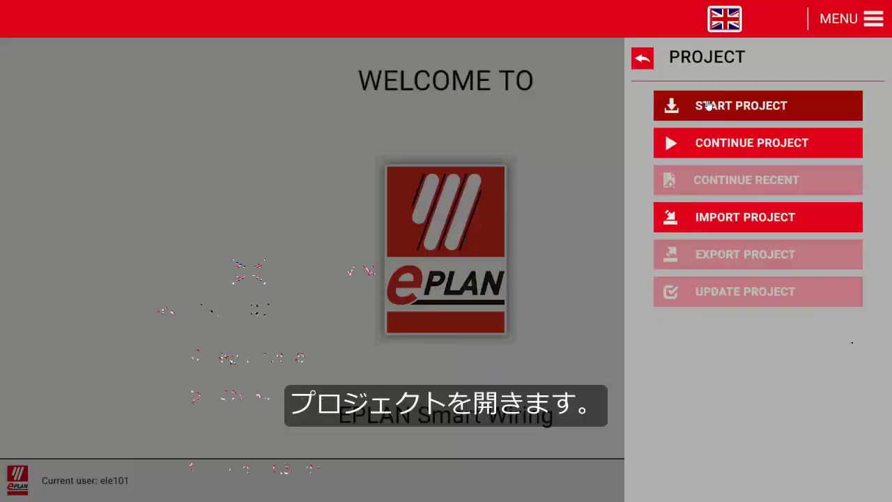
click(720, 142)
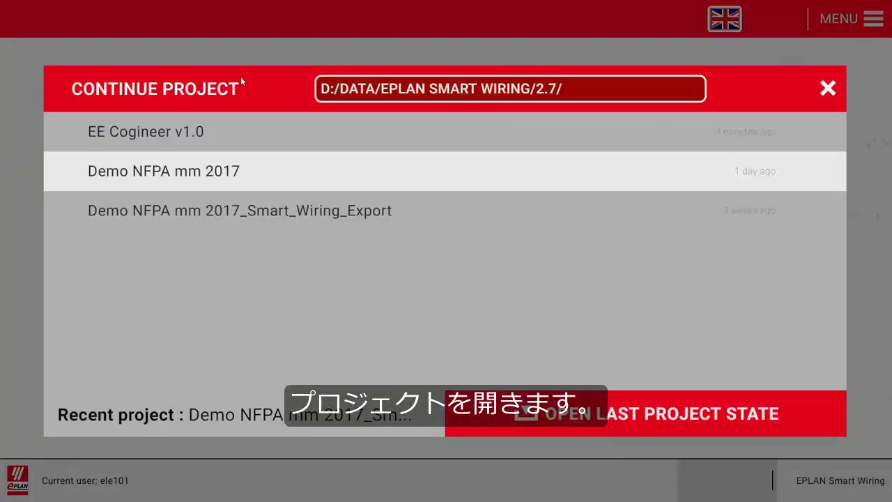
click(165, 140)
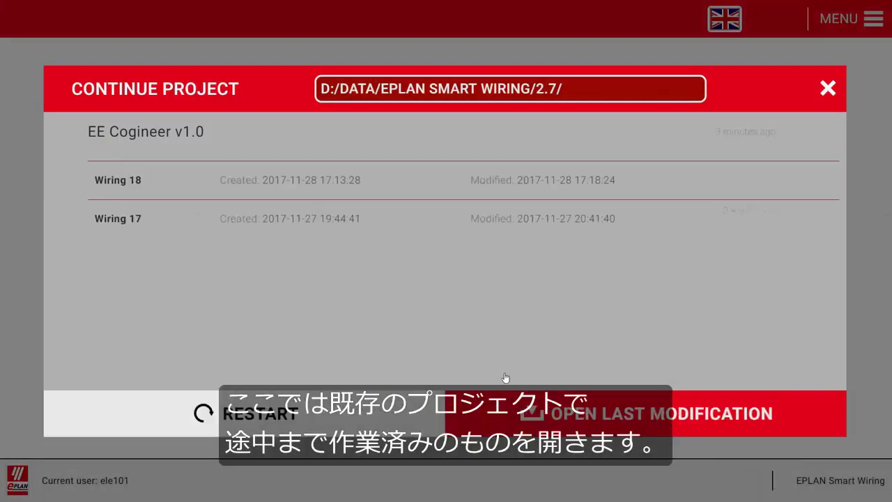
click(582, 417)
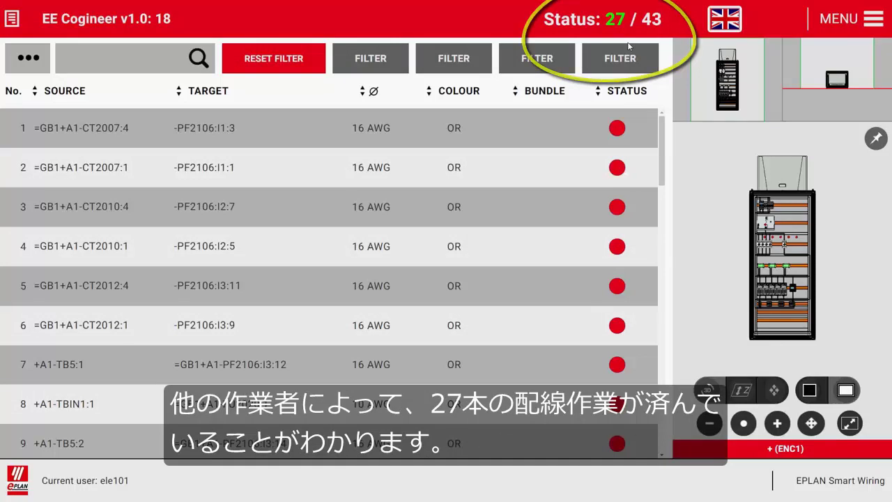
- View the whole &EFS1/1 24 V device power supply page in Pro Panel, then return to Smart Wiring
key(alt+Tab)
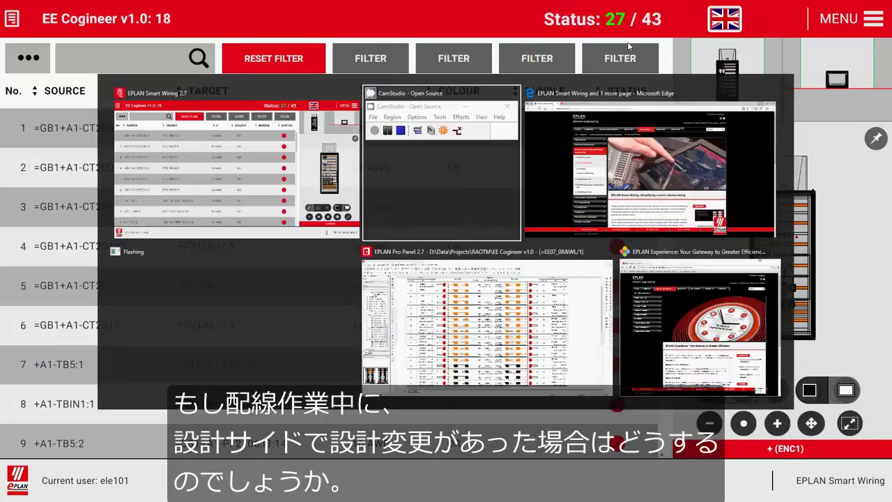
key(alt+Tab)
key(alt+Tab)
key(alt+Tab)
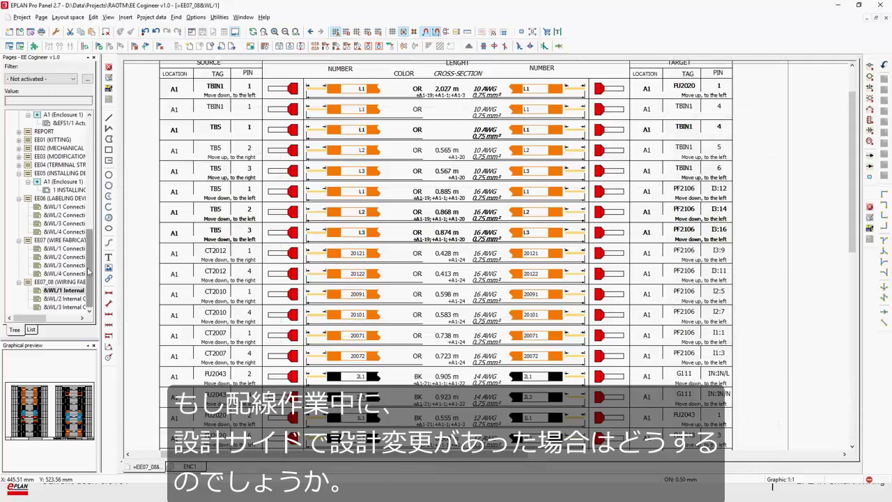
drag(92, 265, 92, 162)
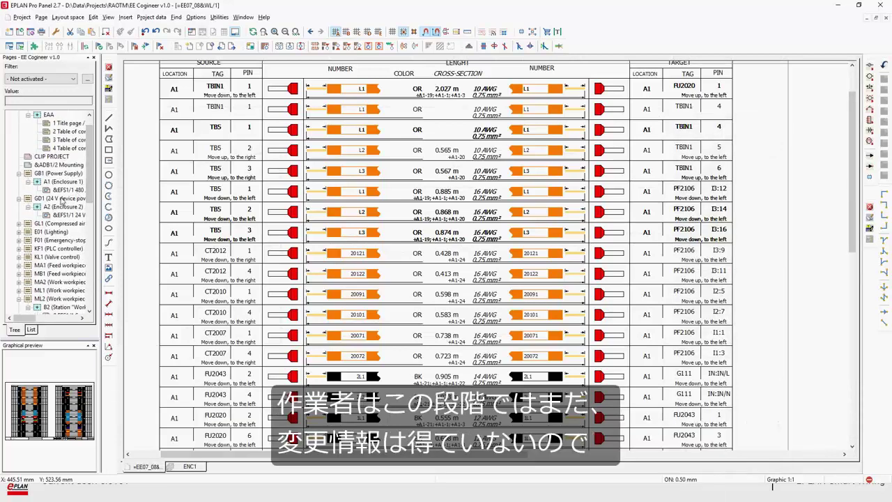
click(59, 216)
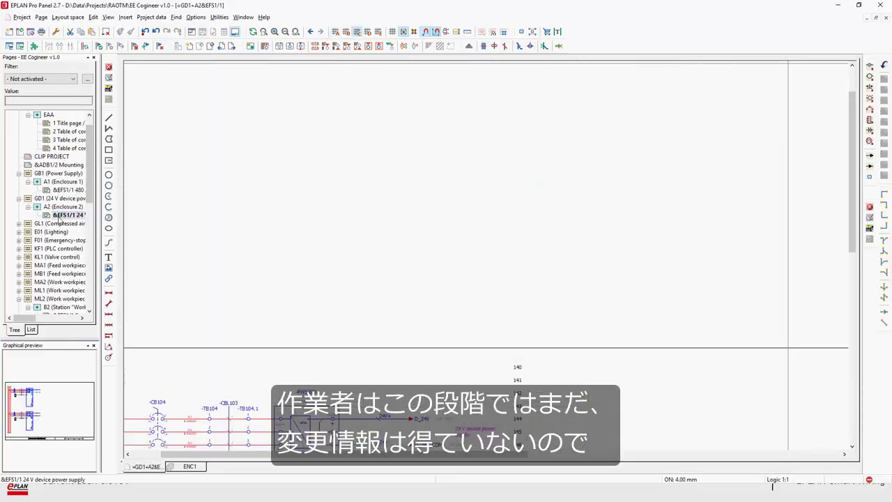
click(295, 32)
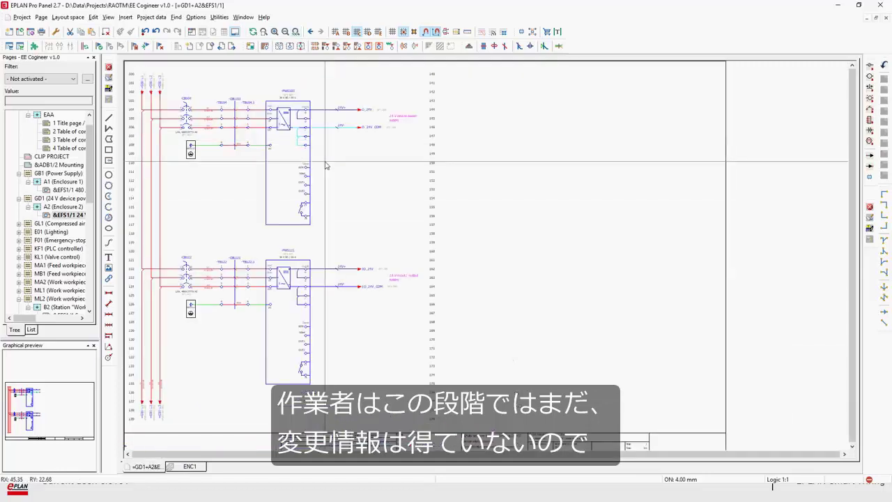
key(alt+Tab)
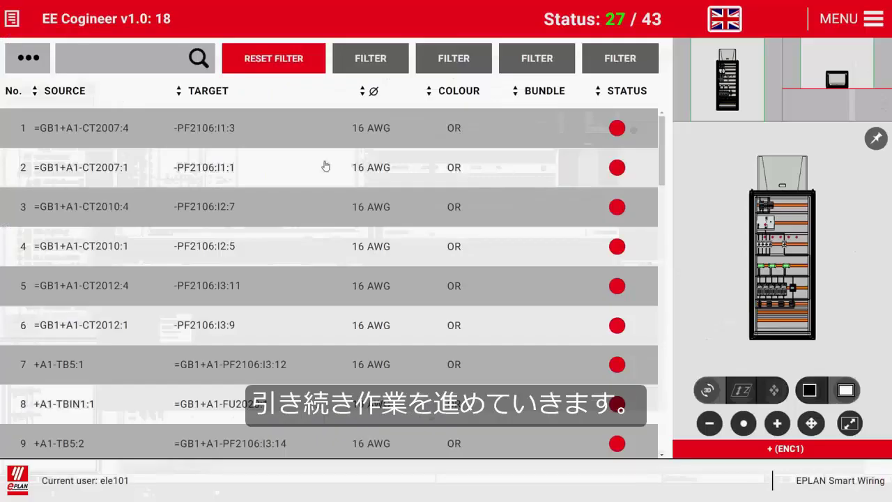
- Check wire 4's source, target and route in the cabinet view, then mark it complete
click(96, 246)
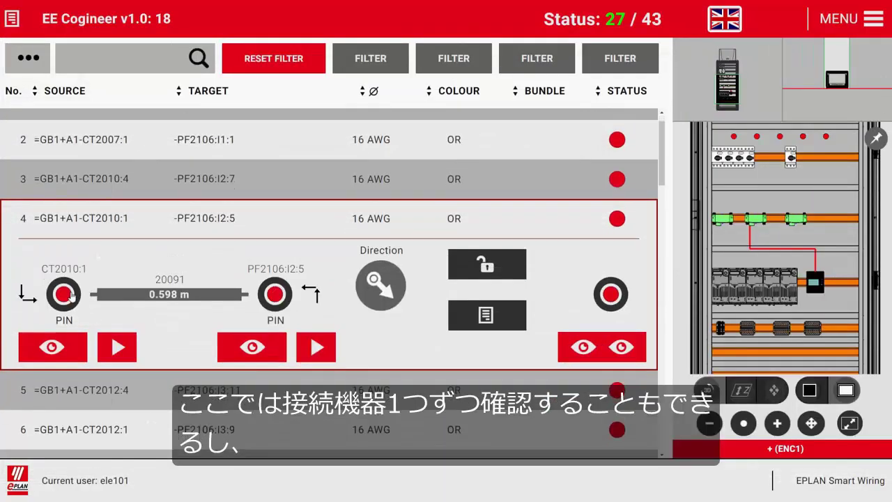
click(53, 346)
click(249, 347)
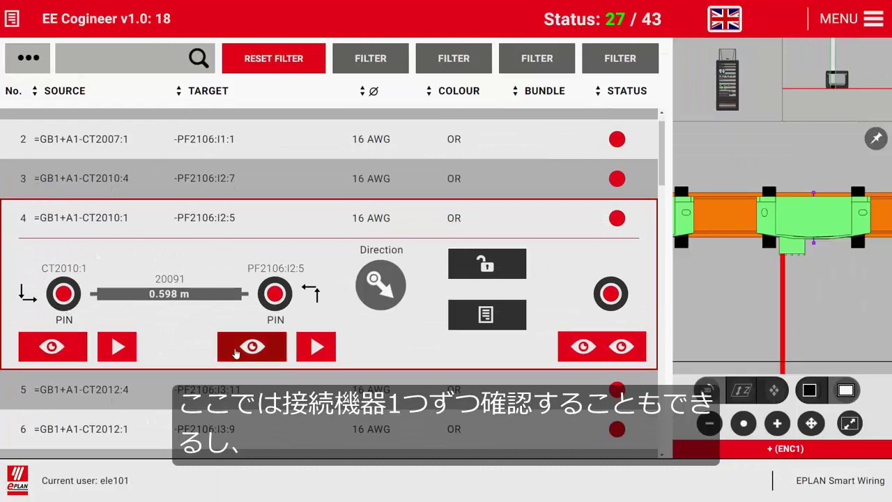
click(584, 352)
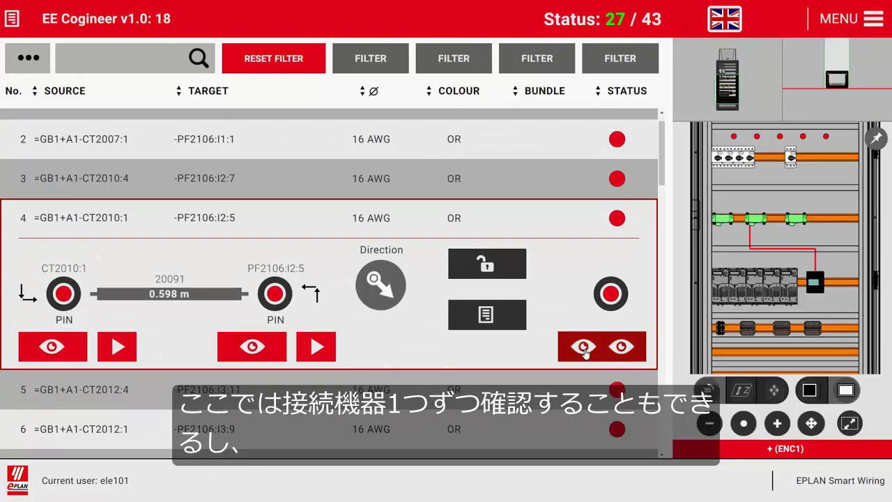
click(116, 346)
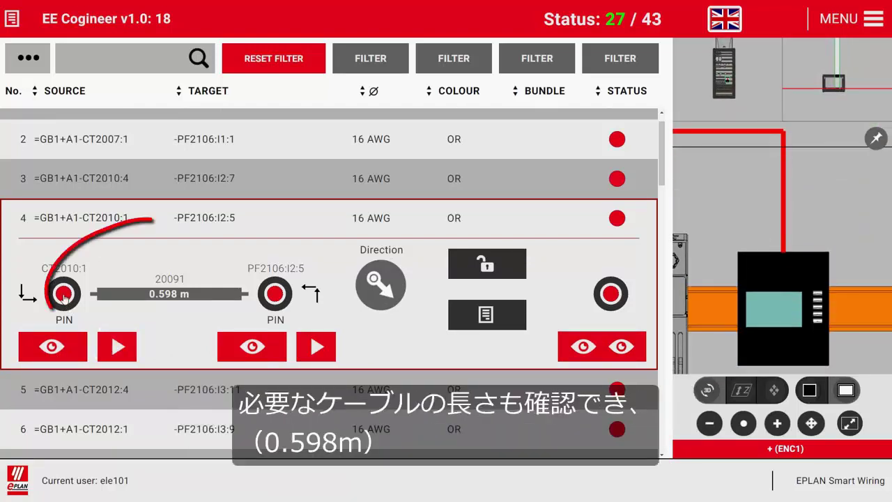
click(64, 294)
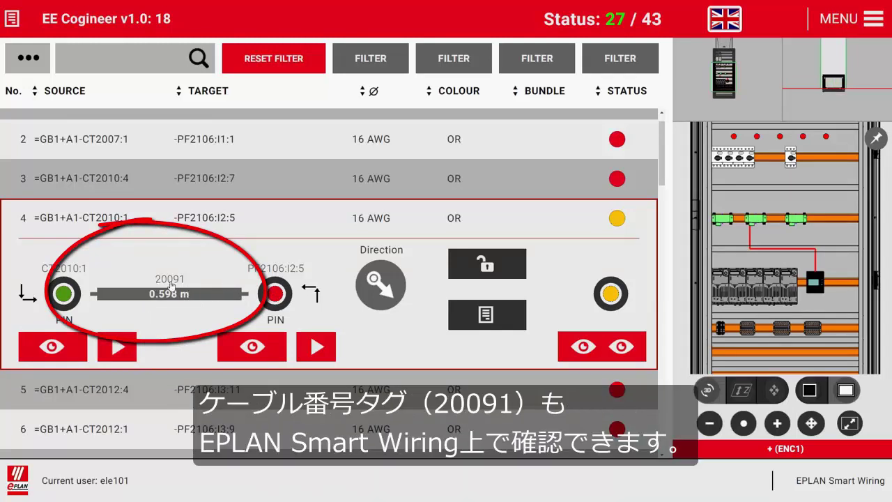
click(275, 295)
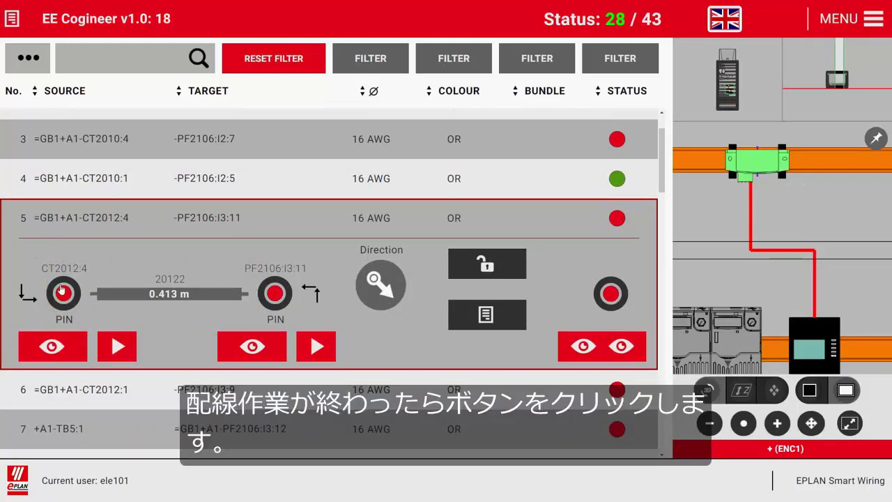
- Mark wires 5 through 9 as installed, reaching 33 of 43
click(277, 296)
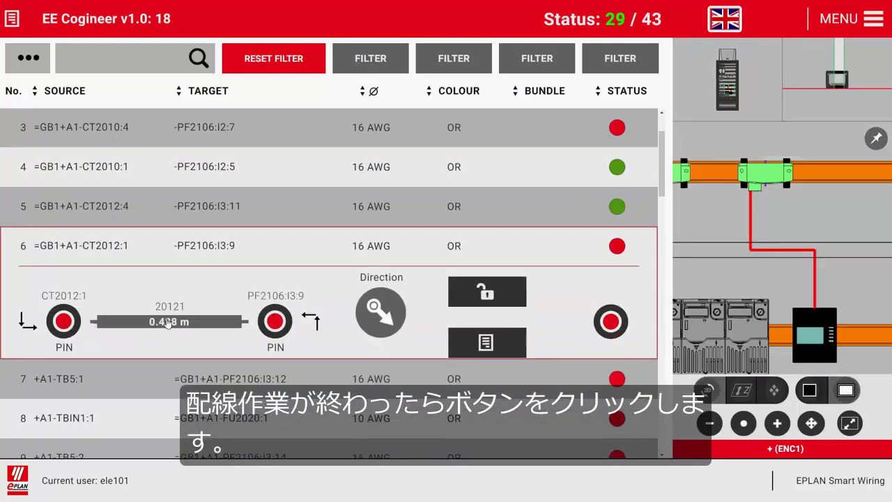
click(272, 295)
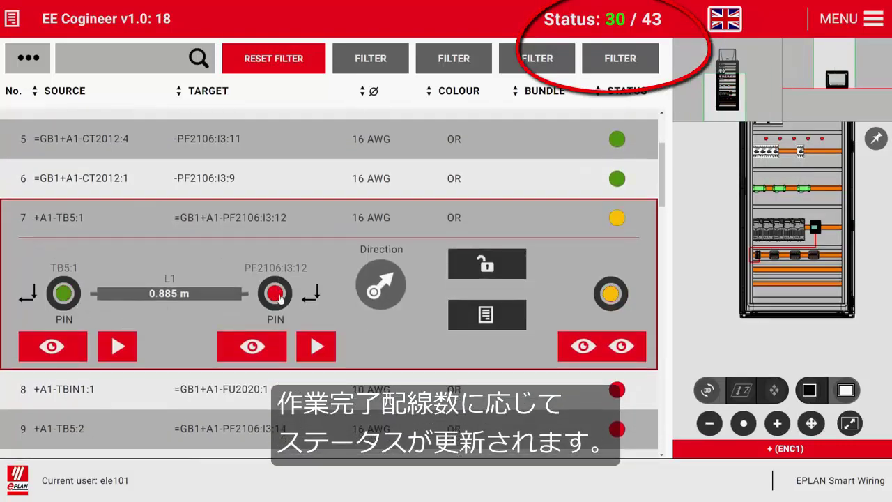
click(277, 298)
click(279, 297)
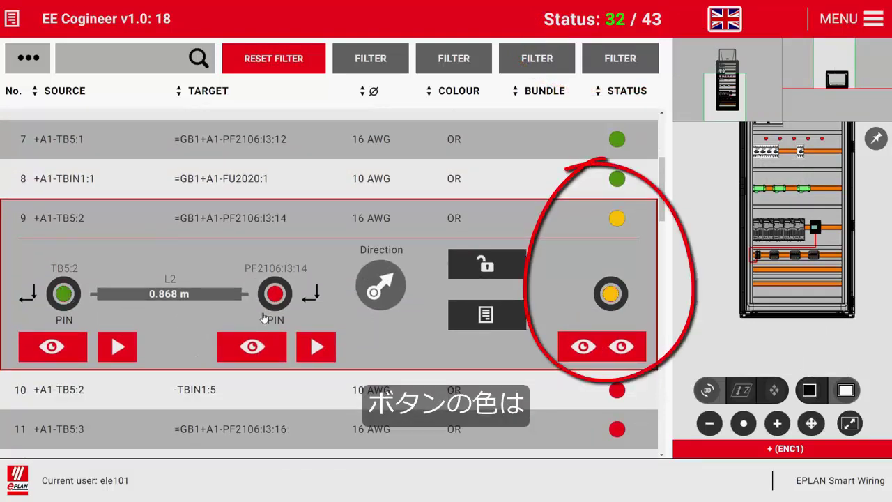
click(276, 296)
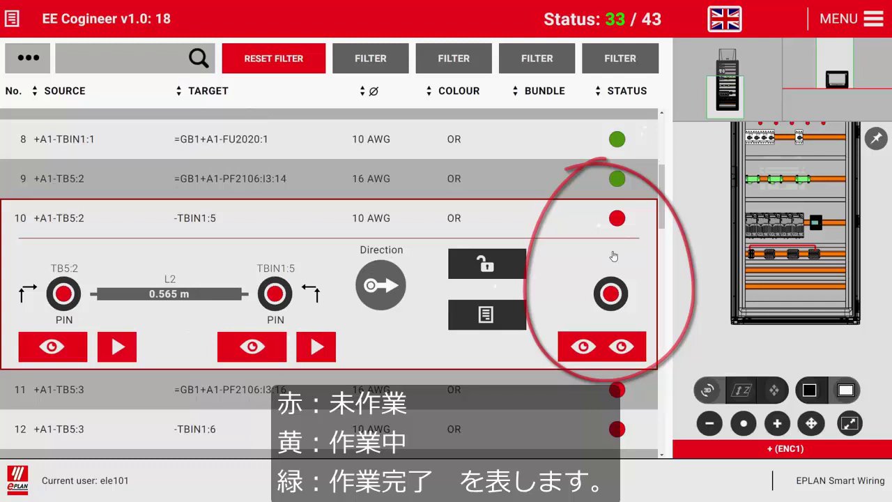
key(alt+Tab)
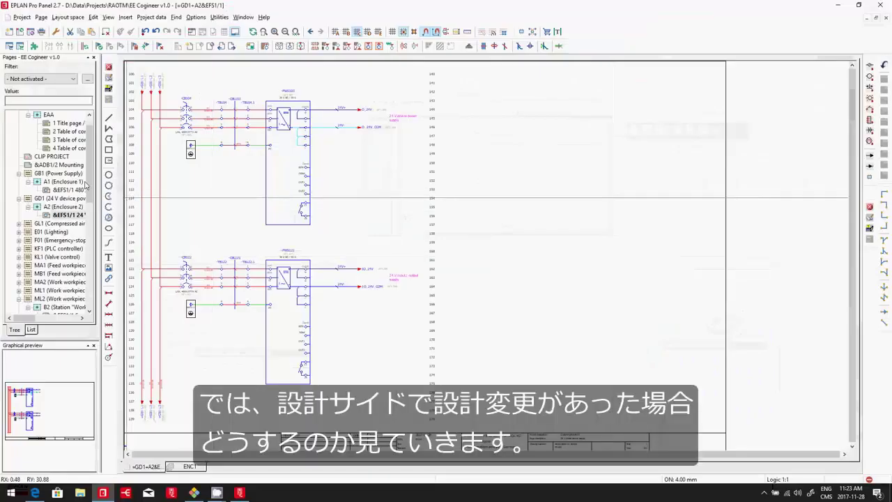
- Set the cross-section of the three CB104 cable connections to 14 instead of 16
scroll(173, 101, up, 4)
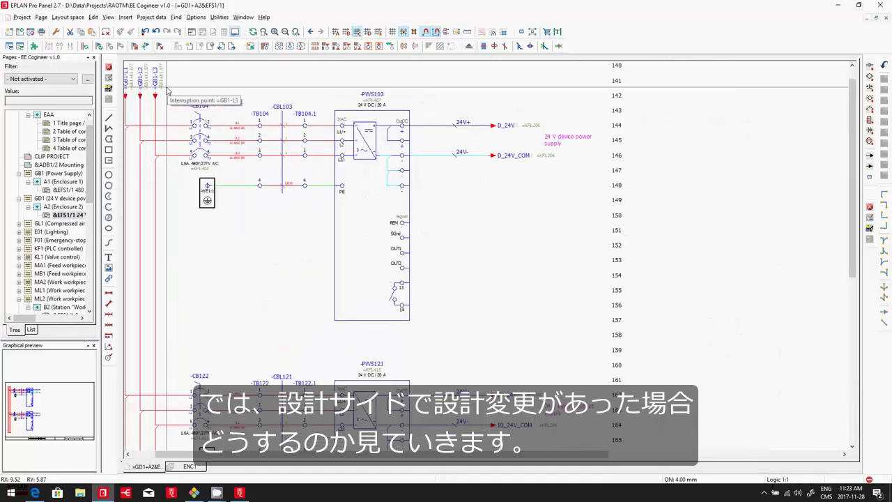
drag(258, 118, 285, 207)
click(285, 208)
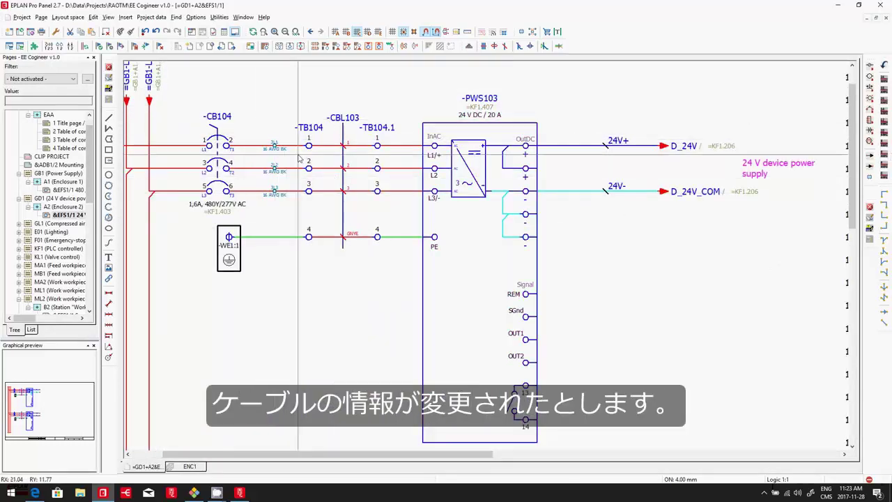
right_click(269, 124)
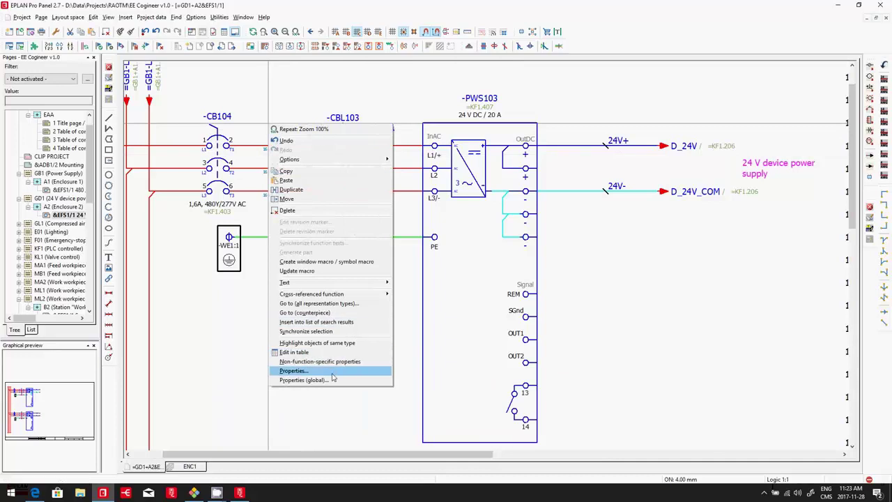
click(293, 370)
click(307, 221)
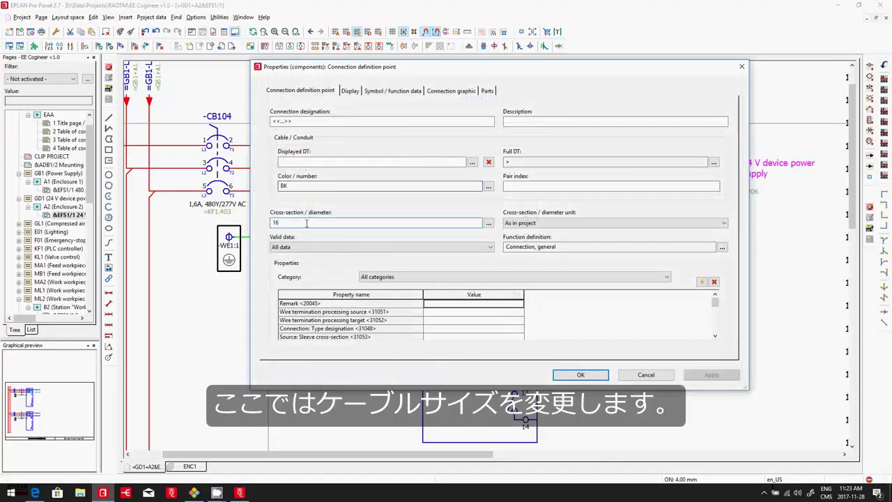
double_click(318, 223)
text(4)
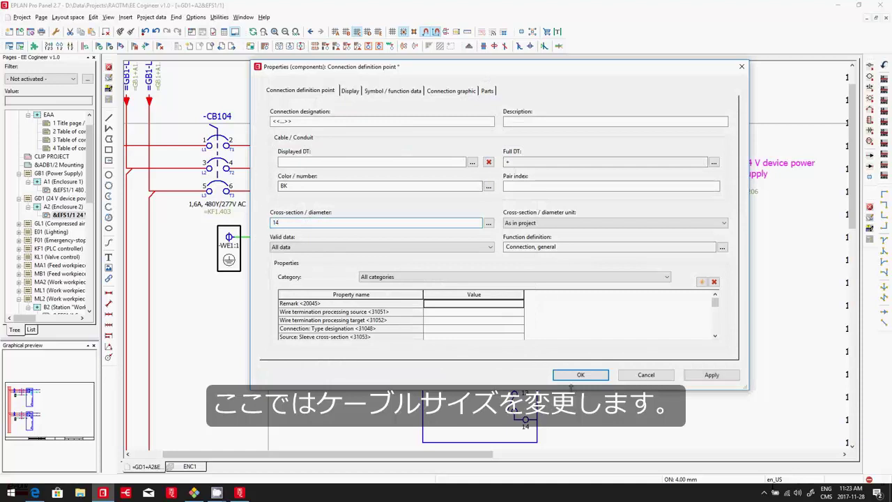
click(576, 376)
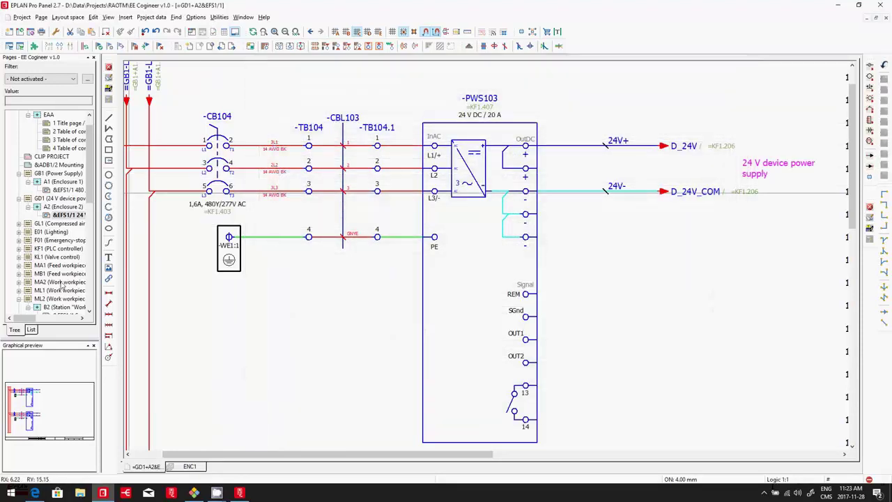
scroll(90, 189, down, 3)
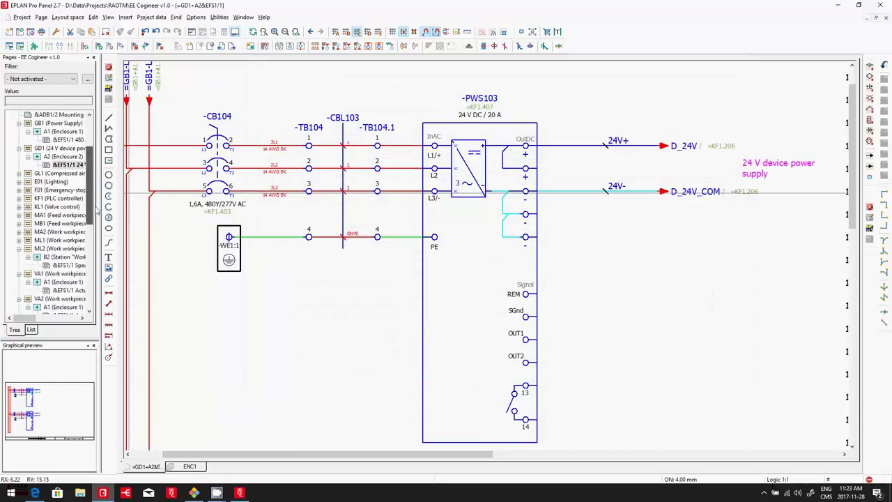
- Go from the Special machine page down to the EE07_08 &WL/1 Internal Connection list
click(61, 257)
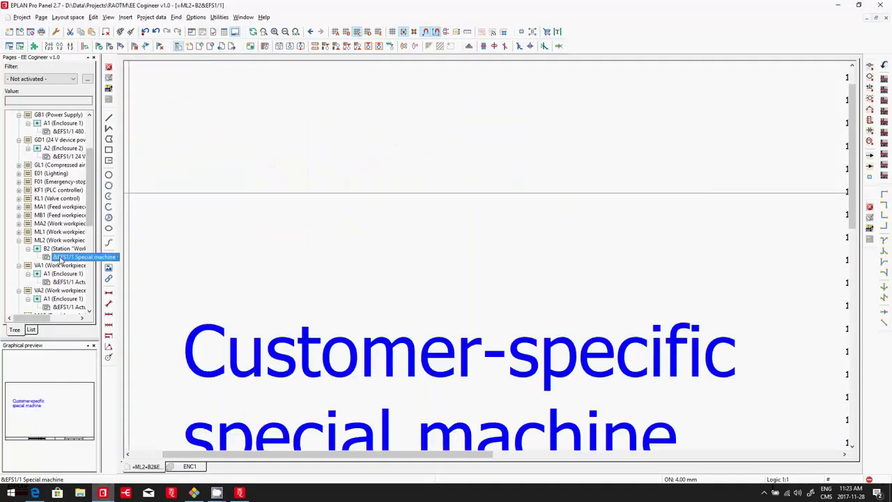
click(296, 32)
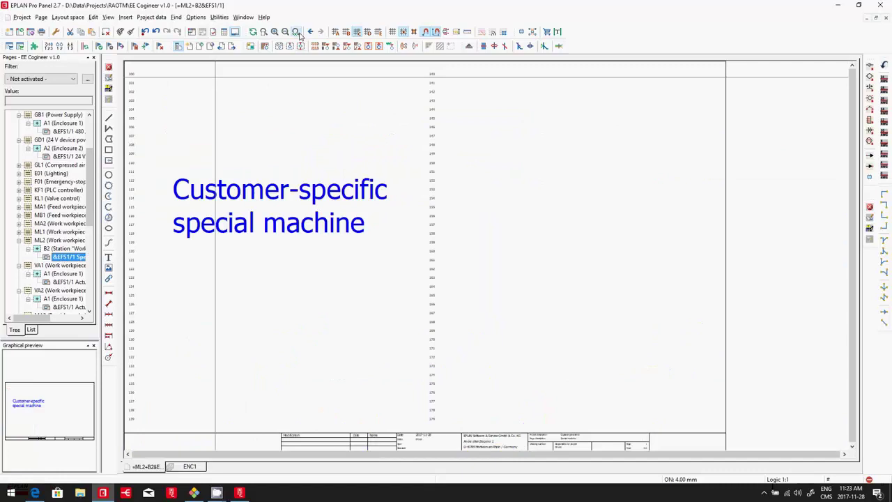
key(Page_Down)
key(Page_Down)
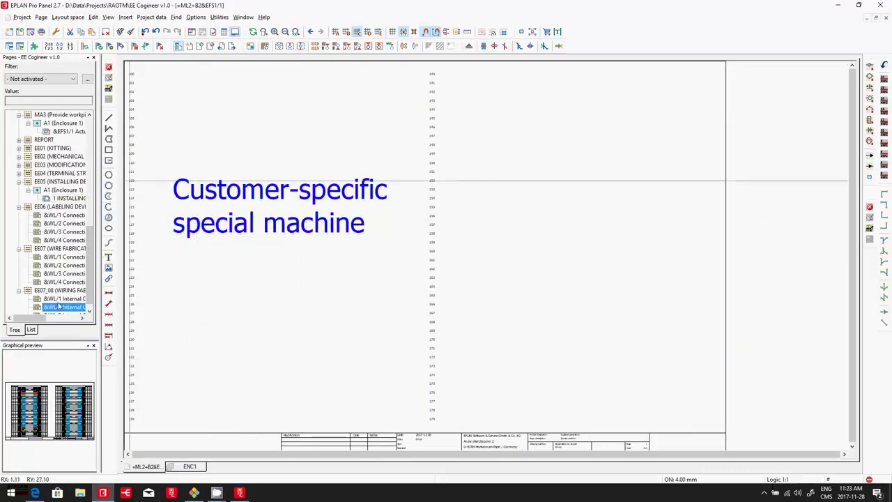
scroll(59, 301, down, 1)
click(61, 292)
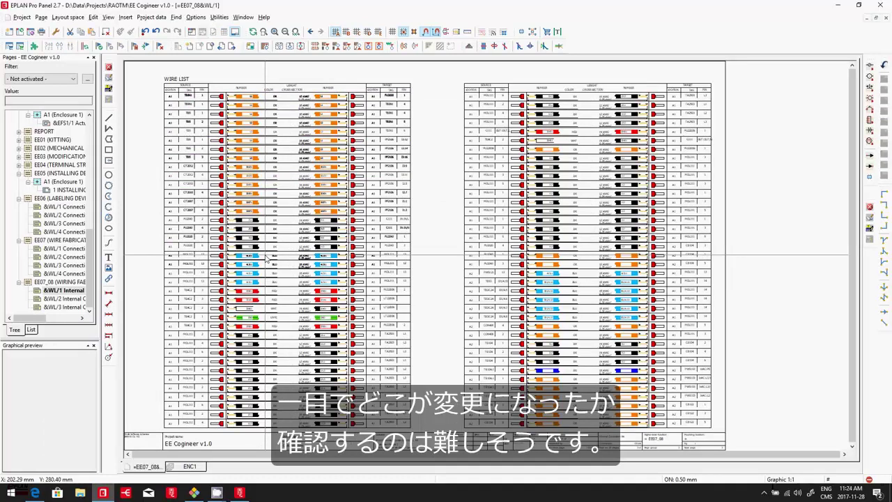
- Update the Smart Wiring session with EE Cogineer v1.1.epdz, giving 21 of 53 wires
key(alt+Tab)
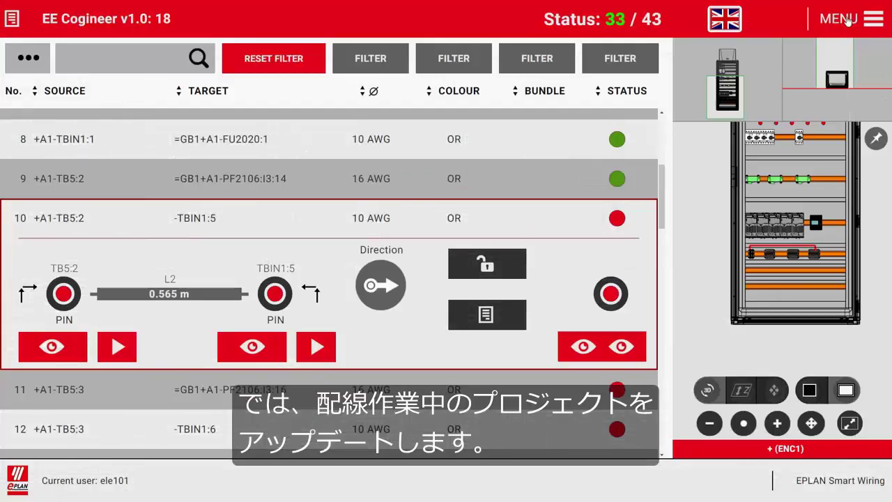
click(849, 19)
click(736, 111)
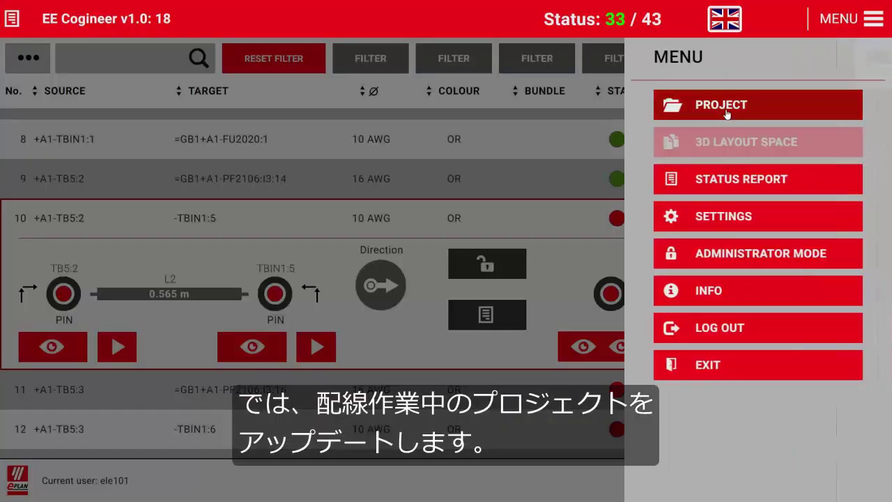
click(760, 292)
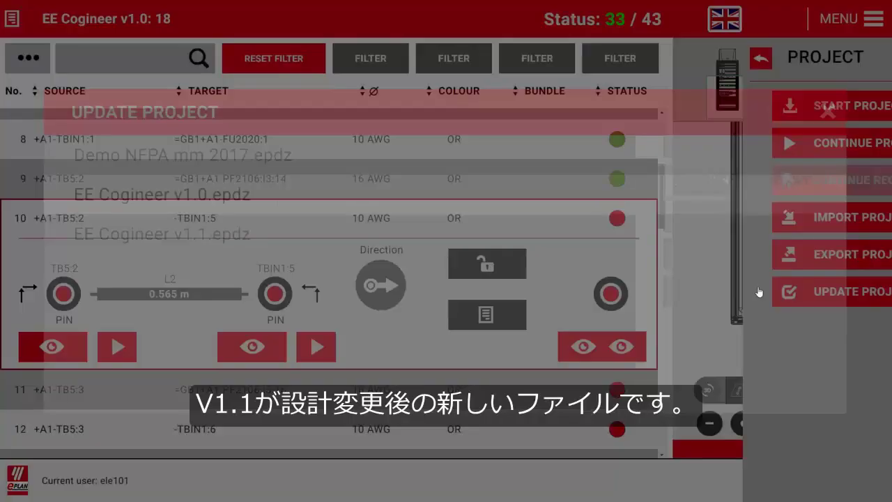
click(193, 239)
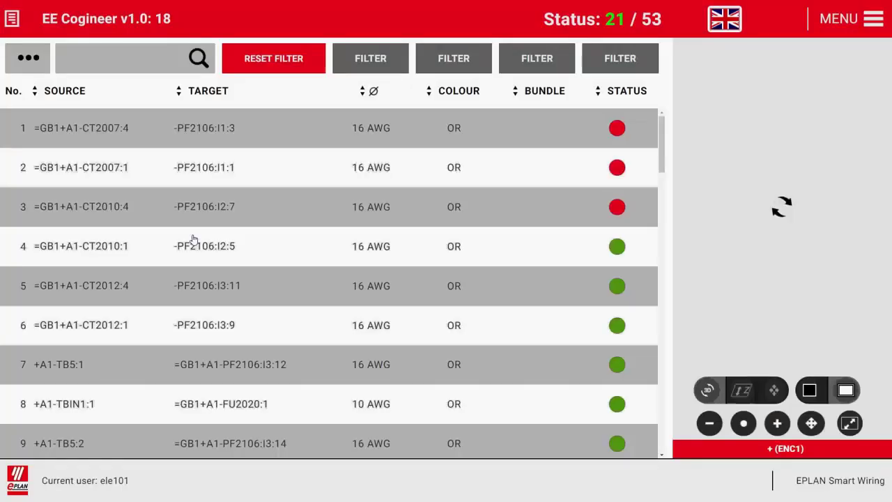
- Filter the STATUS column to To uninstall, leaving the blue 12 AWG MOL111 wires
click(620, 68)
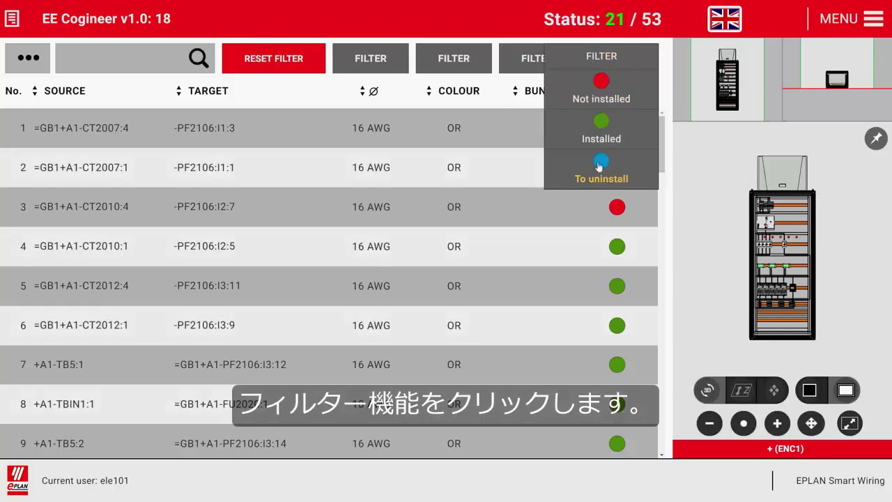
click(598, 165)
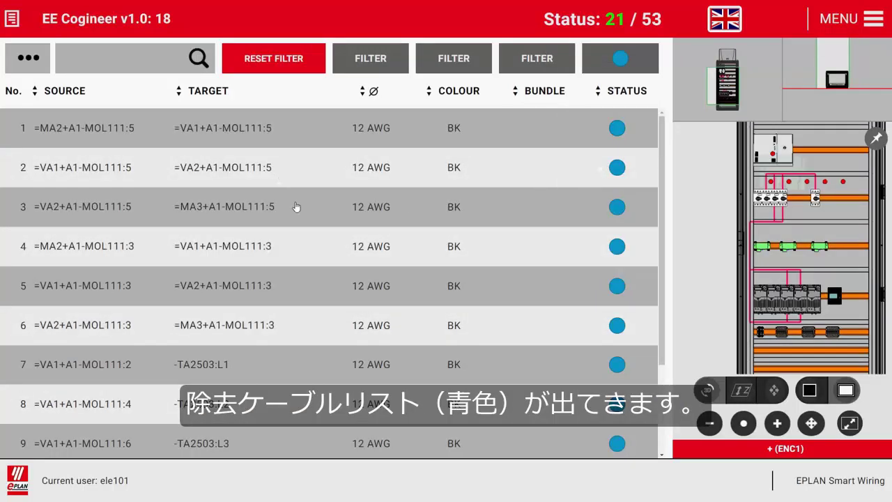
scroll(294, 210, down, 3)
scroll(309, 214, up, 3)
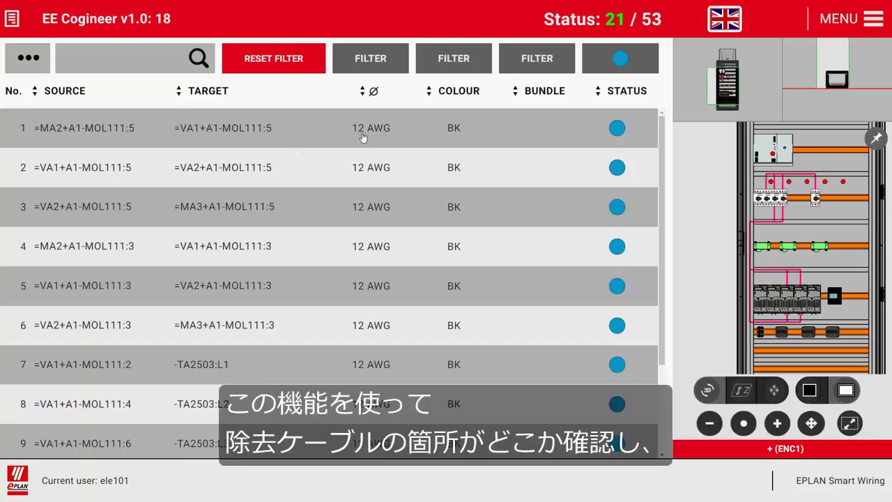
- Locate the first to-uninstall wire's terminals in 3D and mark both ends removed
click(265, 133)
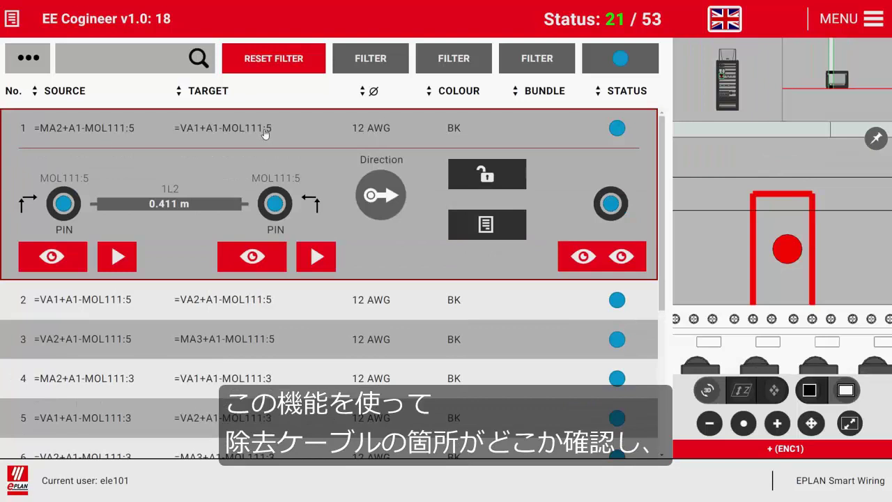
click(61, 255)
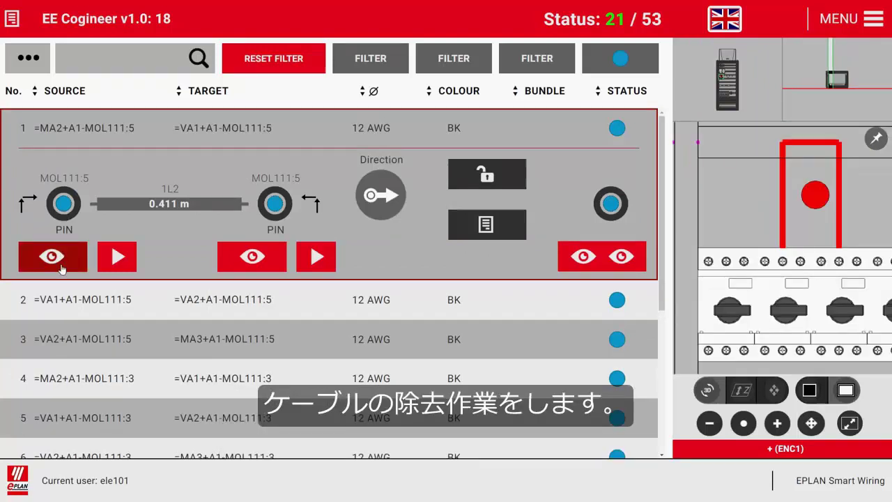
click(249, 259)
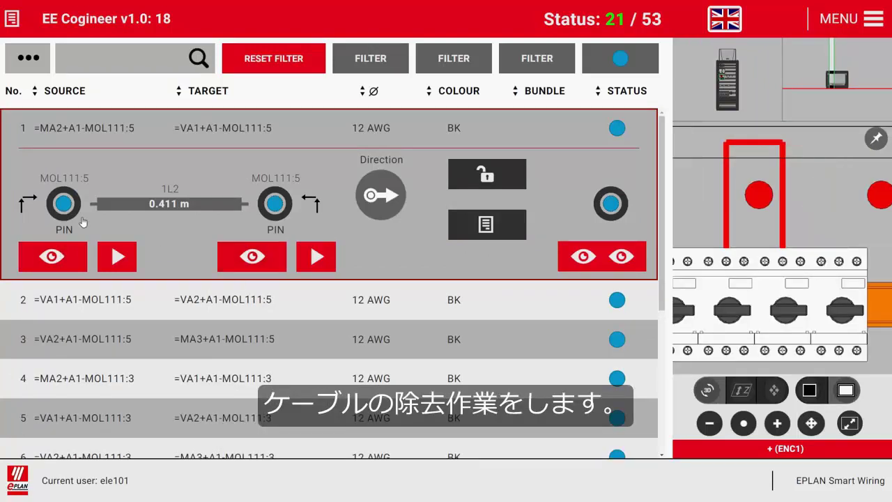
click(64, 205)
click(276, 208)
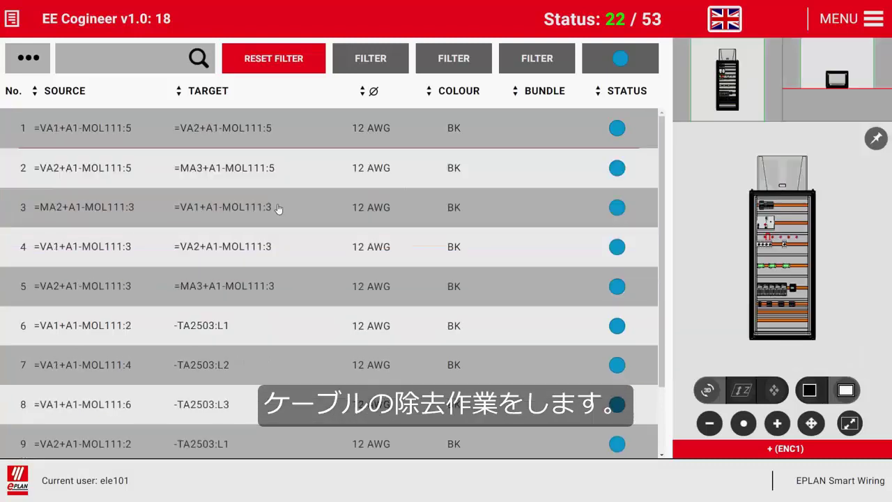
- Confirm removal of the next MOL111 wires, including MOL111:3 and MOL111:2
click(276, 207)
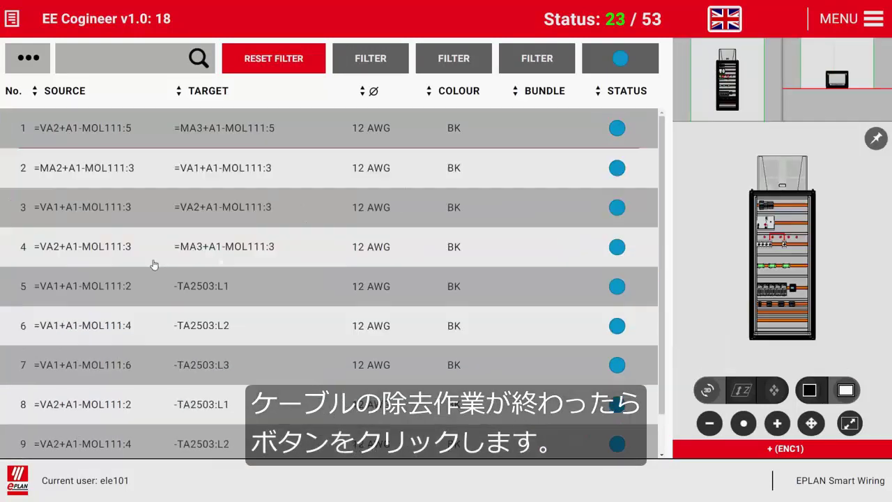
click(277, 211)
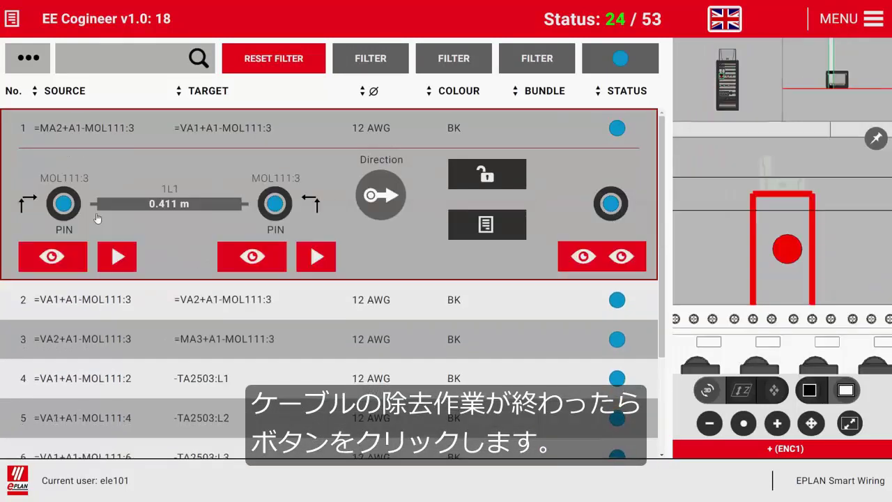
click(274, 207)
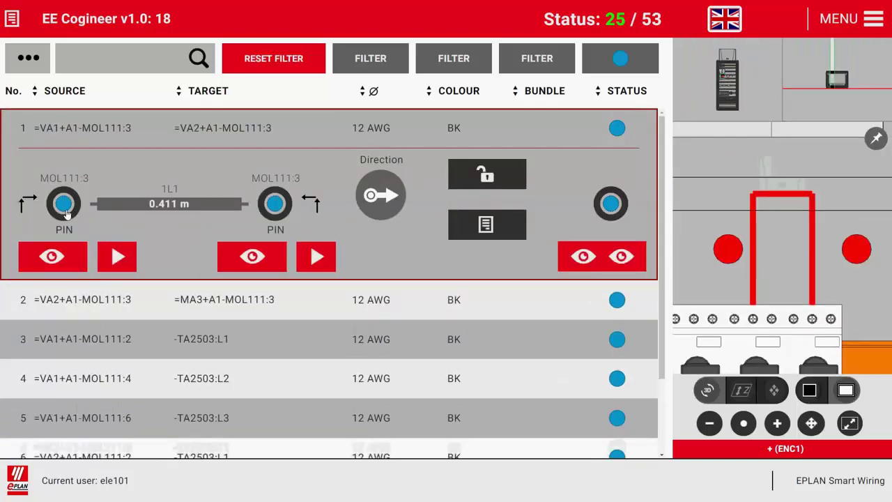
click(277, 208)
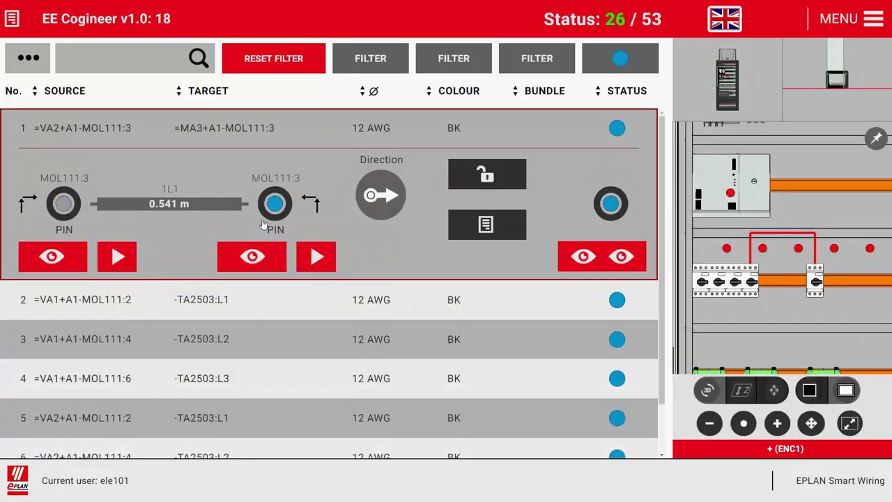
click(276, 211)
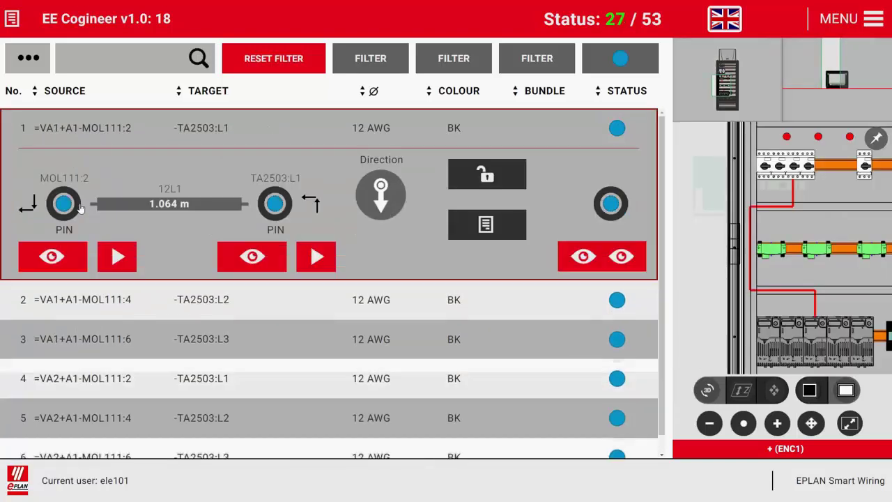
click(272, 206)
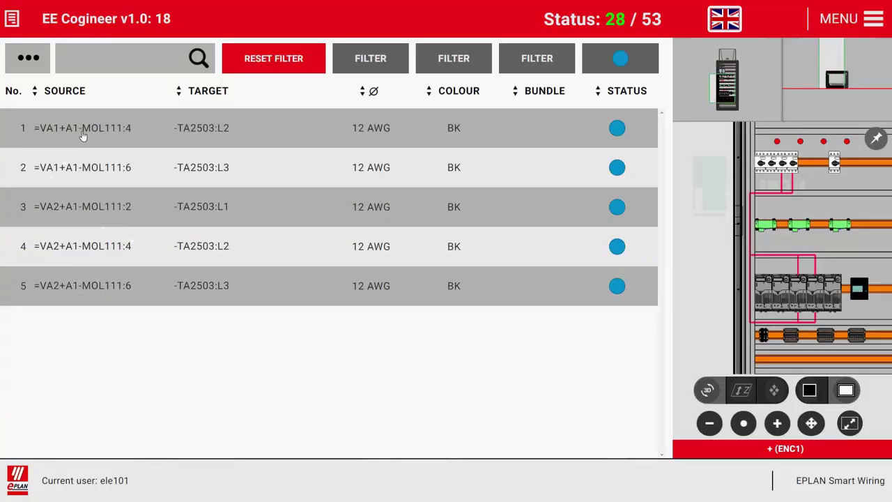
- Remove further MOL111 wires, including MOL111:6 to TA2503:L3, reaching 30 of 53
click(82, 133)
click(278, 209)
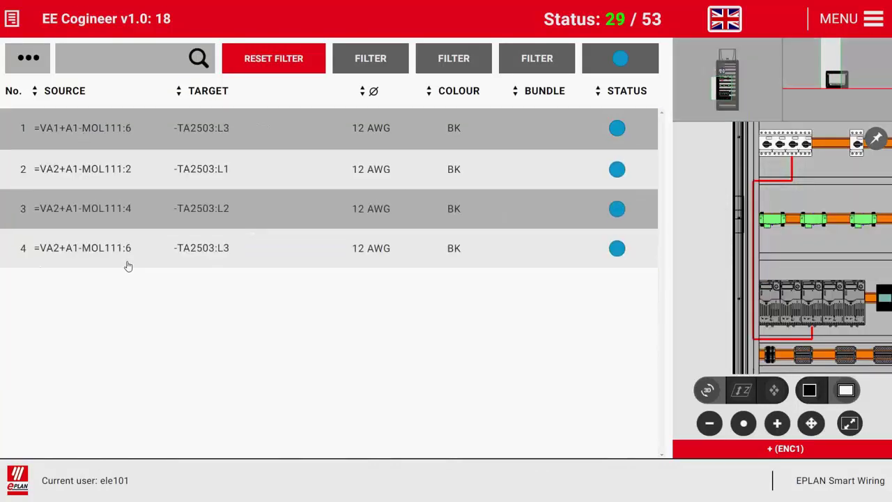
click(88, 134)
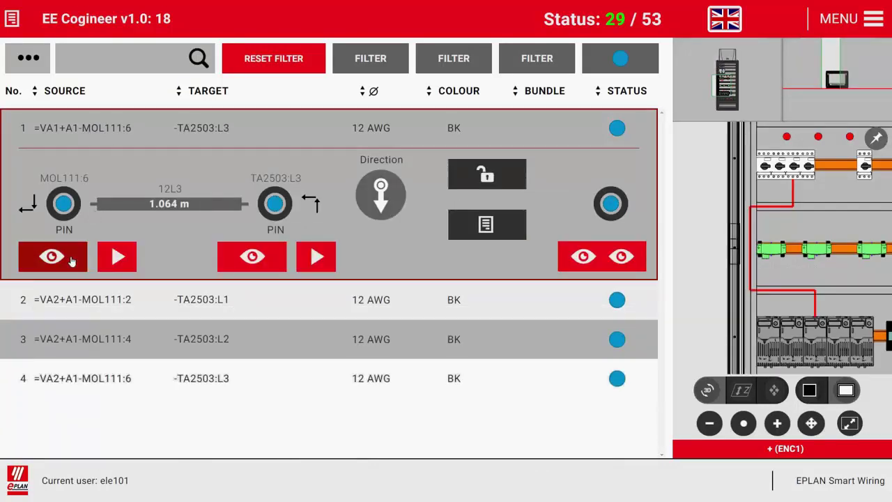
click(276, 204)
click(115, 130)
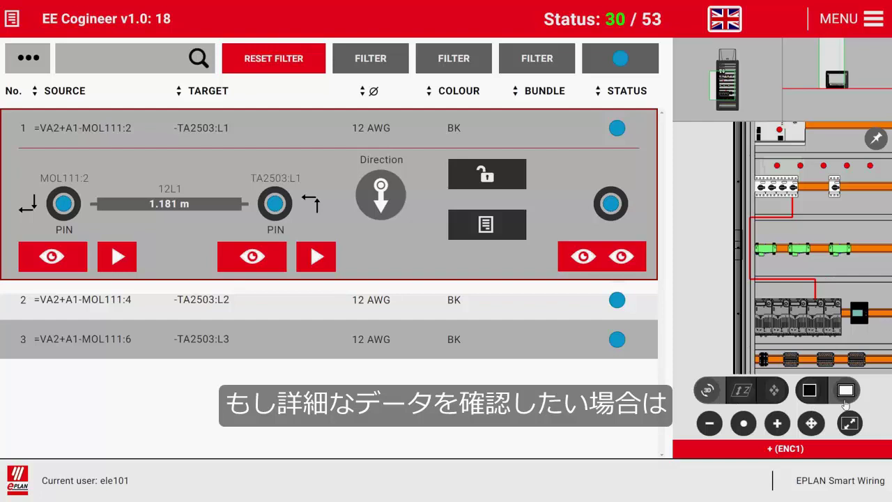
- Inspect the wire route in full-screen 3D, then mark the MOL111:2 and MOL111:4 wires removed
click(849, 423)
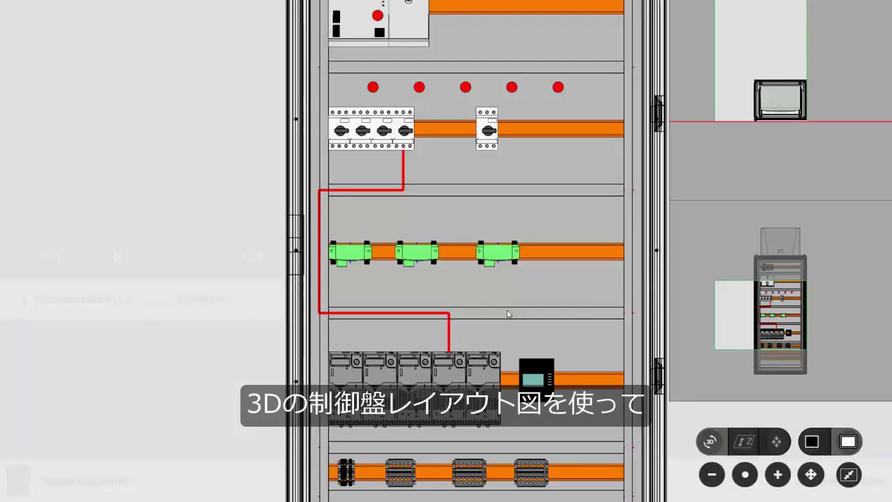
drag(419, 290, 526, 337)
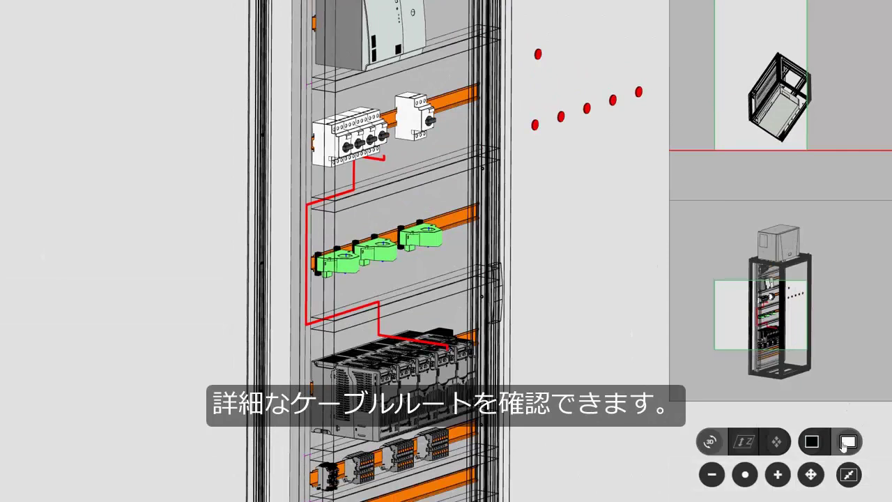
click(850, 474)
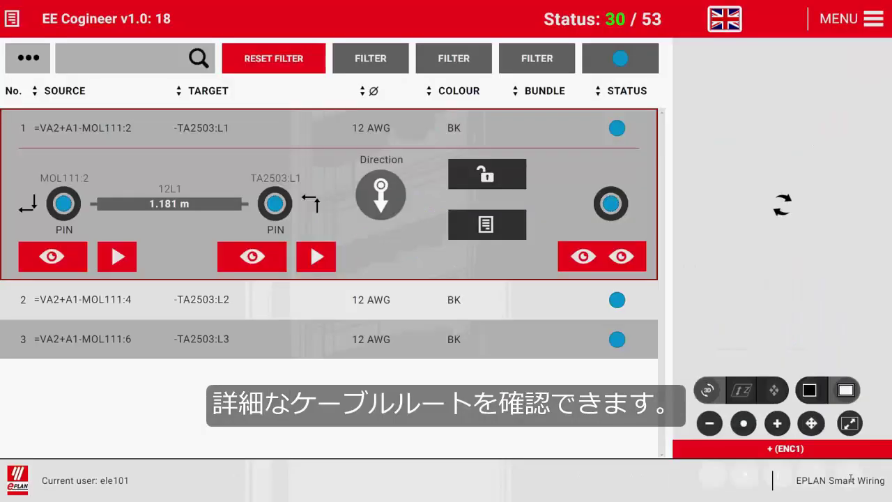
click(64, 204)
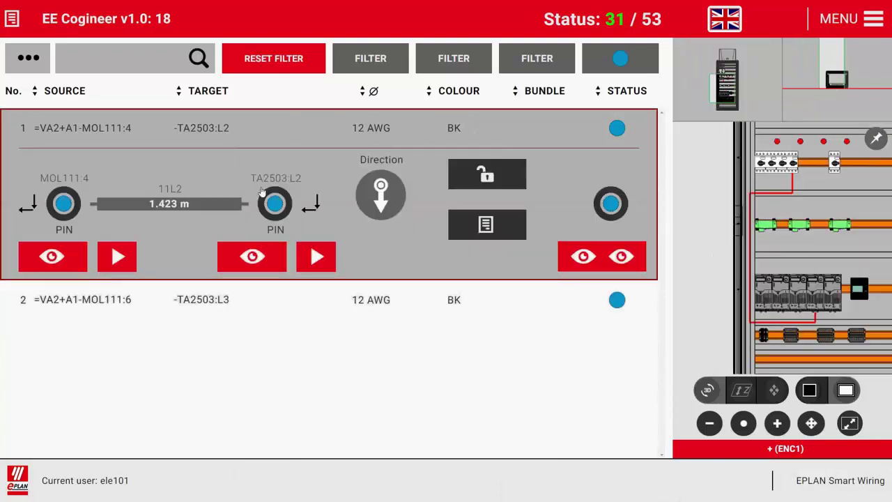
click(68, 204)
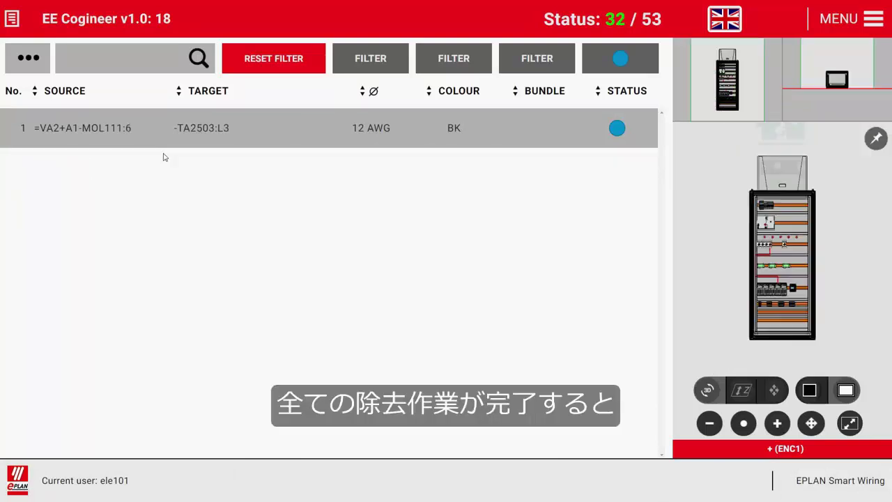
- Remove the last MOL111:6 wire and clear the status filter to show all wires
click(64, 204)
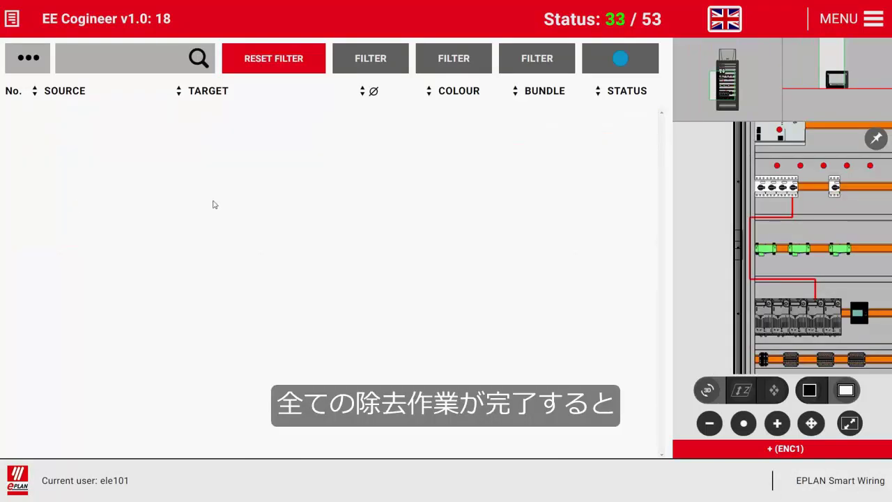
click(611, 61)
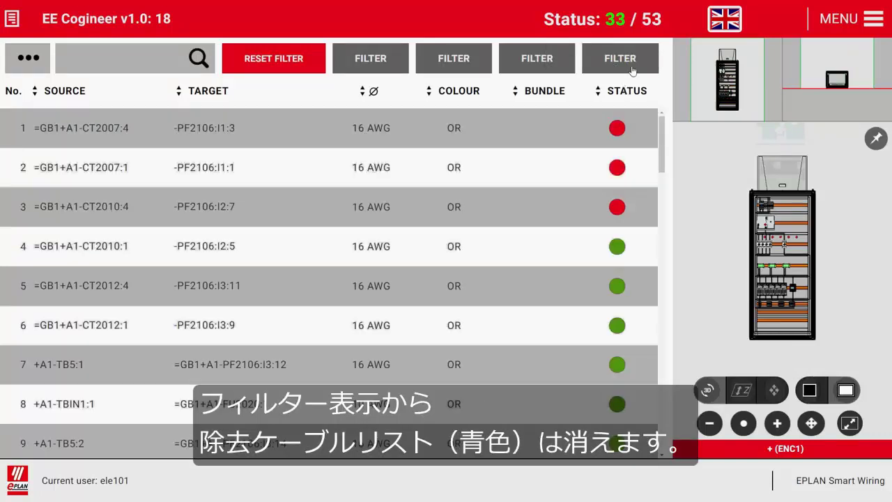
click(631, 67)
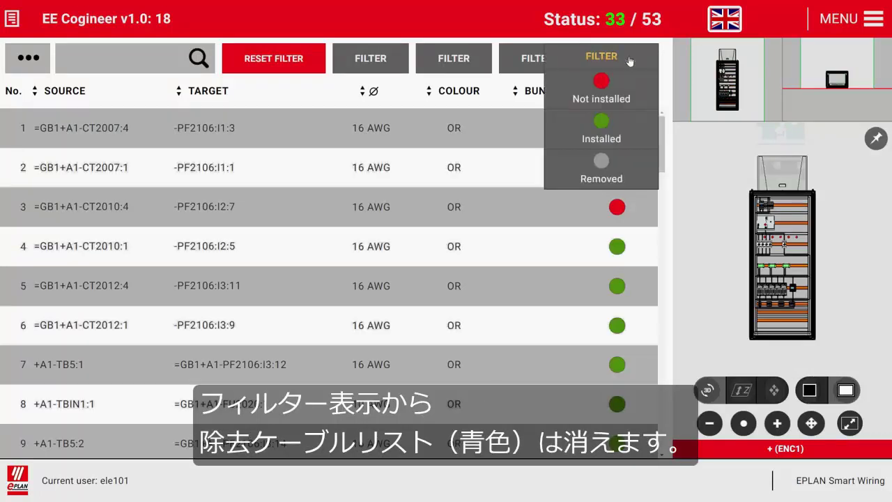
click(630, 62)
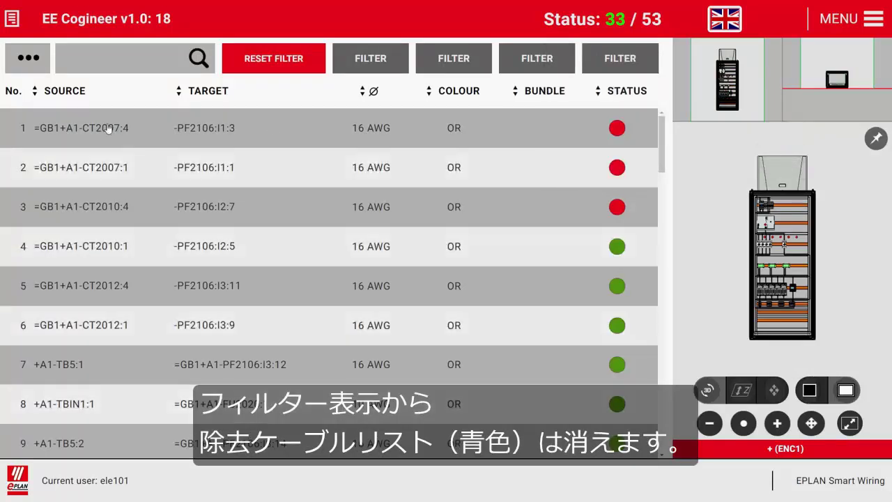
- Sort the wire list by source then target, and reopen the installed TB5:1 wire
click(65, 91)
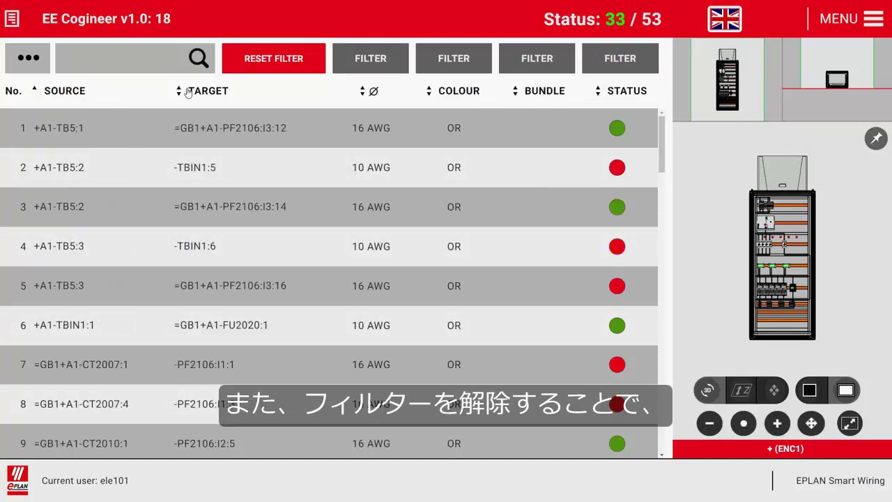
click(214, 99)
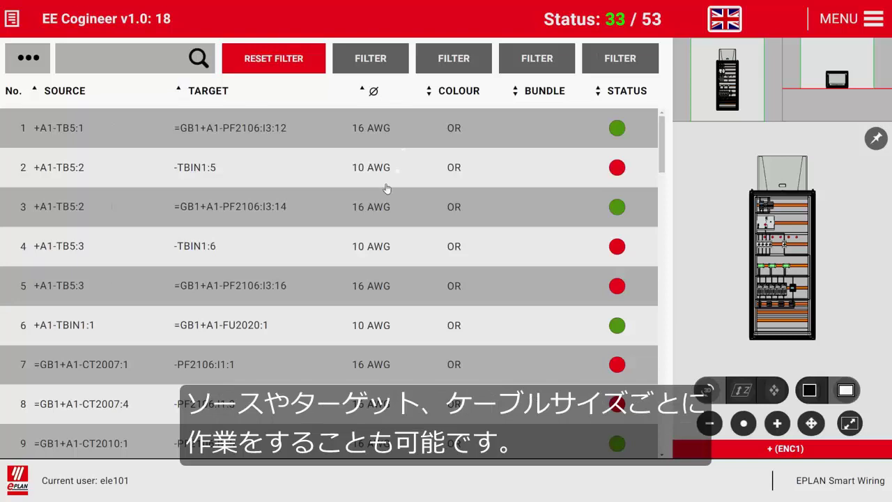
scroll(386, 188, down, 3)
scroll(380, 143, up, 3)
click(122, 135)
click(506, 304)
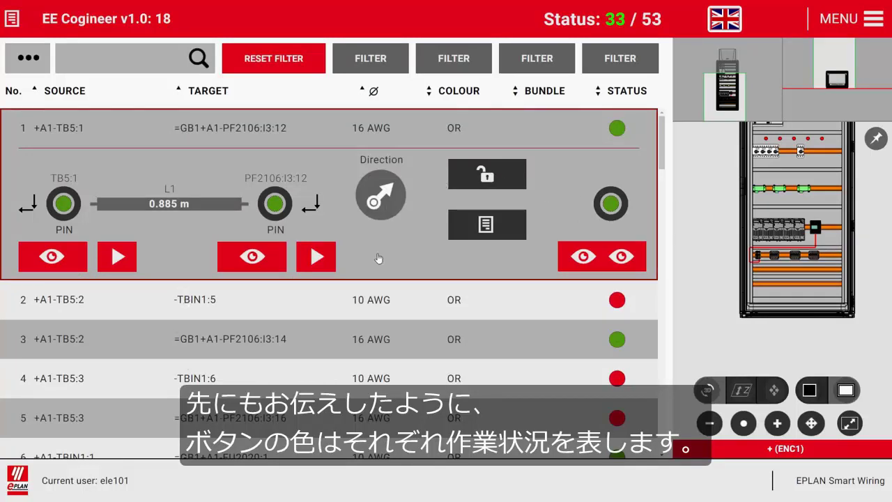
- Expand the +A1-TB5:2 → -TBIN1:5 wire and confirm it as installed
click(222, 318)
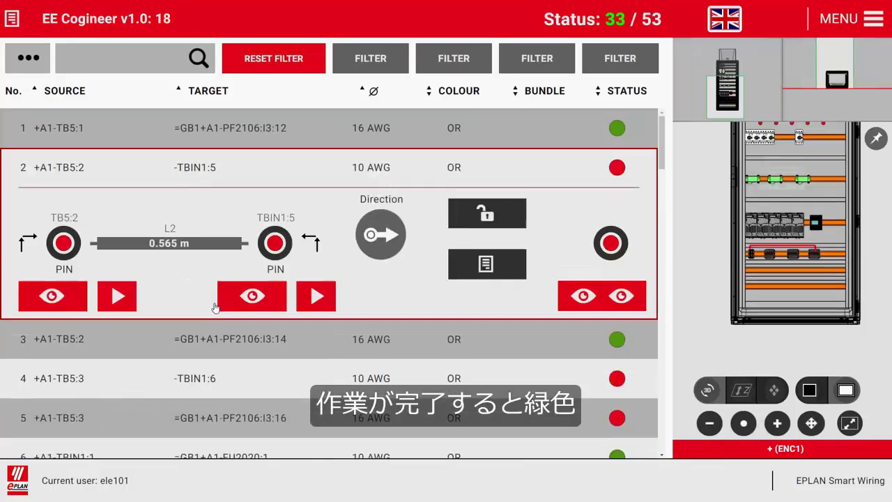
click(63, 248)
click(280, 257)
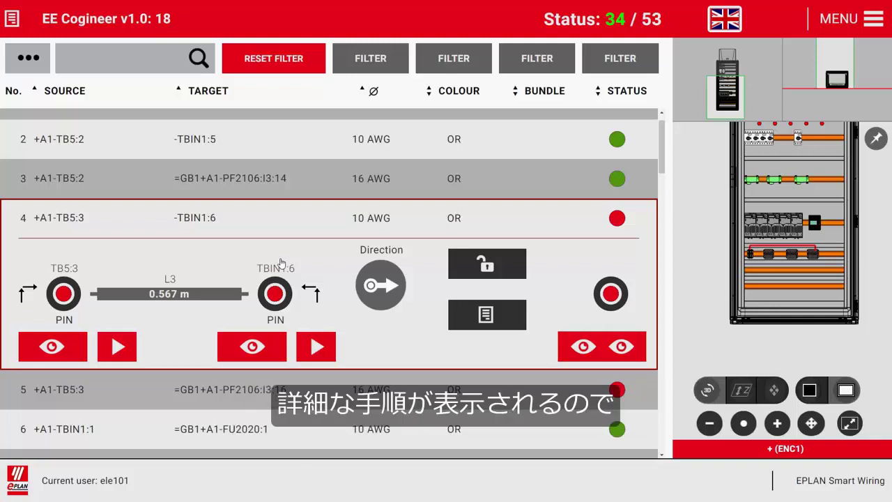
- Switch to EPLAN Pro Panel and open page '1 Title page / cover sheet' from the Pages tree
key(alt+Tab)
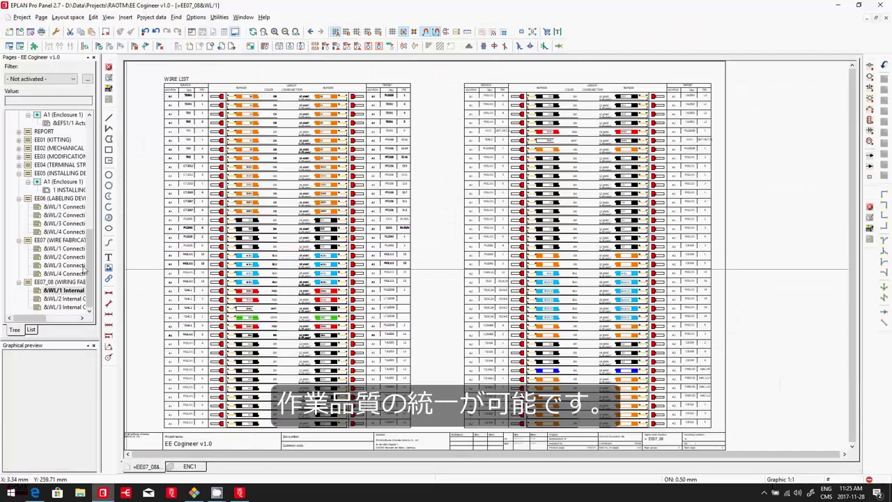
drag(90, 269, 89, 153)
click(63, 141)
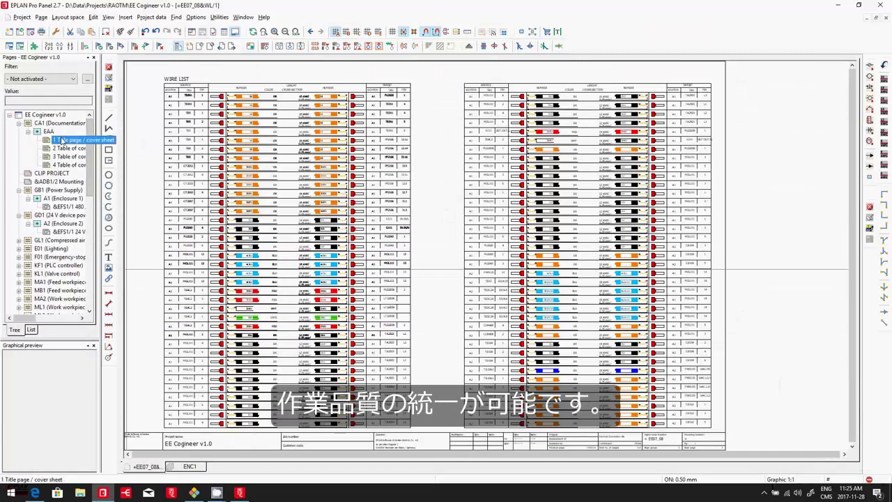
scroll(429, 290, up, 2)
scroll(455, 296, up, 2)
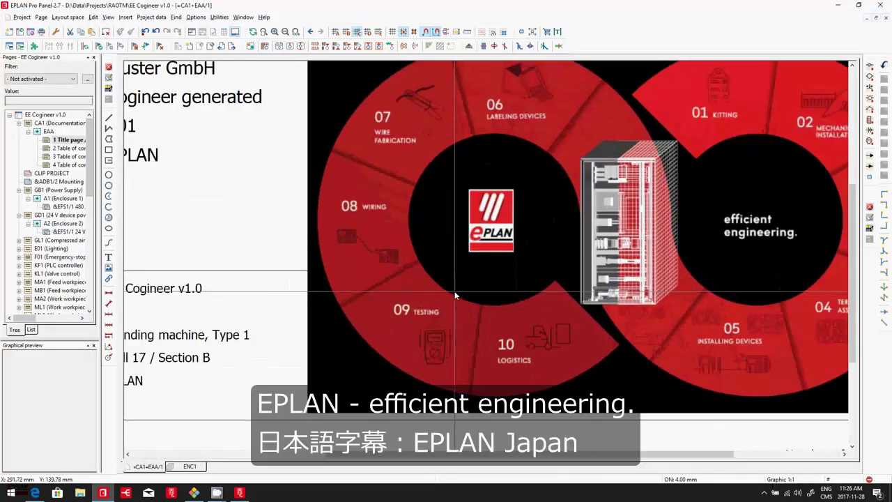